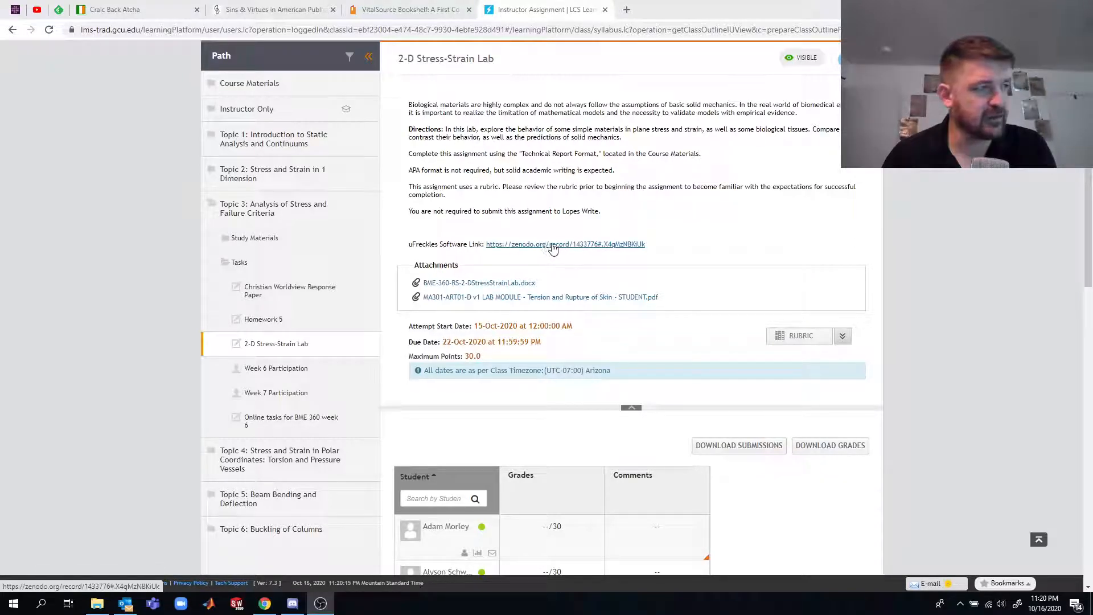
- View the UFreckles record on Zenodo and its Windows installer download page, and return to the 2-D Stress-Strain Lab assignment
{"action": "left_click", "coordinate": [551, 247]}
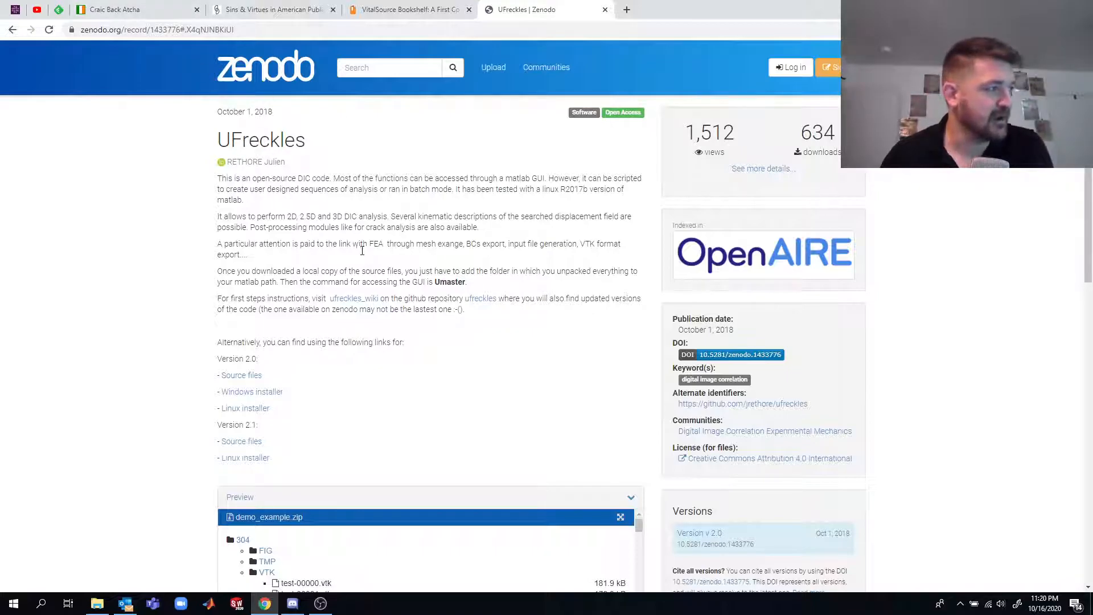
{"action": "left_click", "coordinate": [258, 396]}
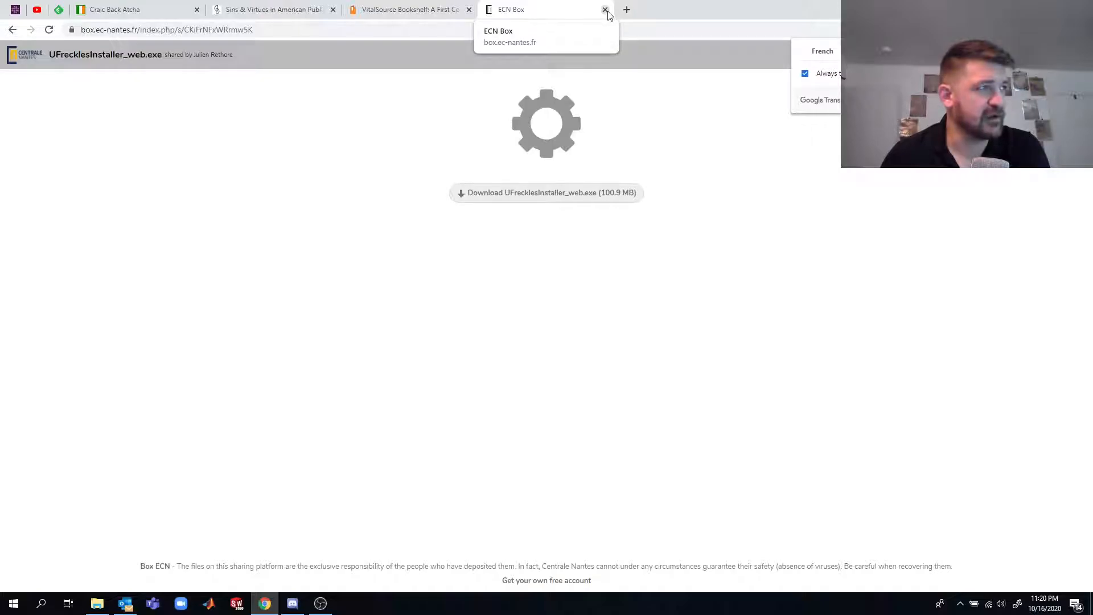
{"action": "left_click", "coordinate": [12, 29]}
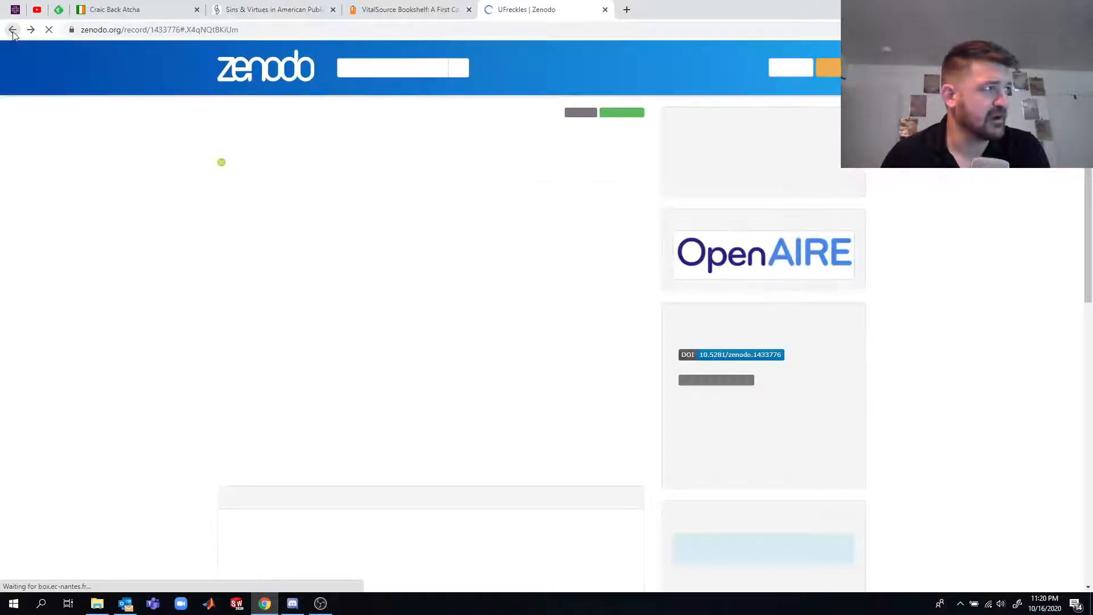
{"action": "left_click", "coordinate": [13, 29]}
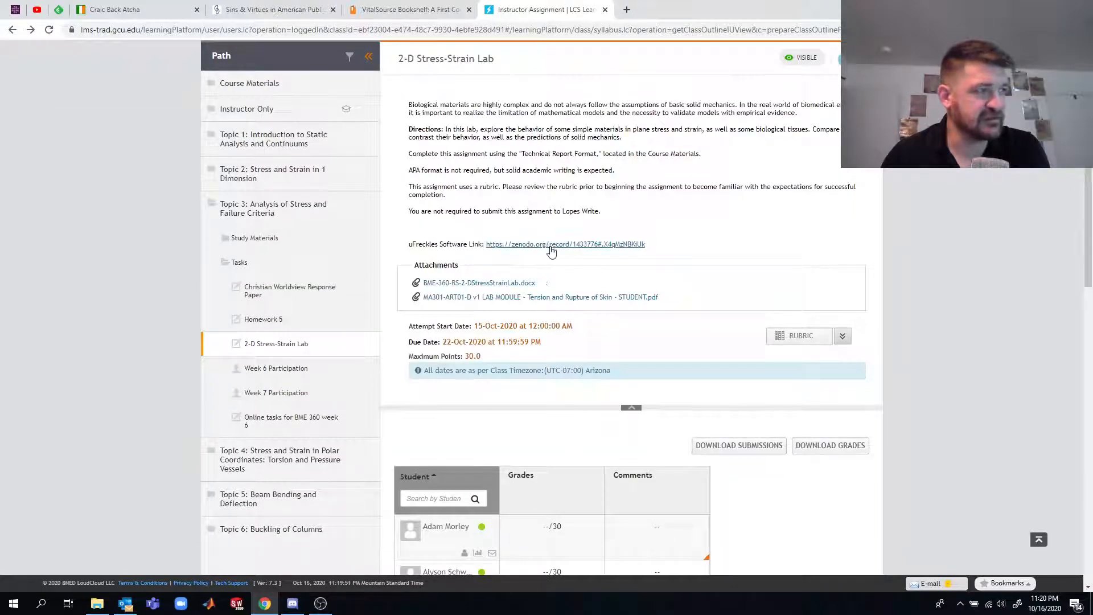
- Launch the installed UFreckles program and maximize its window
{"action": "left_click", "coordinate": [14, 605]}
{"action": "scroll", "coordinate": [106, 488], "scroll_direction": "down", "scroll_amount": 15}
{"action": "scroll", "coordinate": [116, 481], "scroll_direction": "down", "scroll_amount": 10}
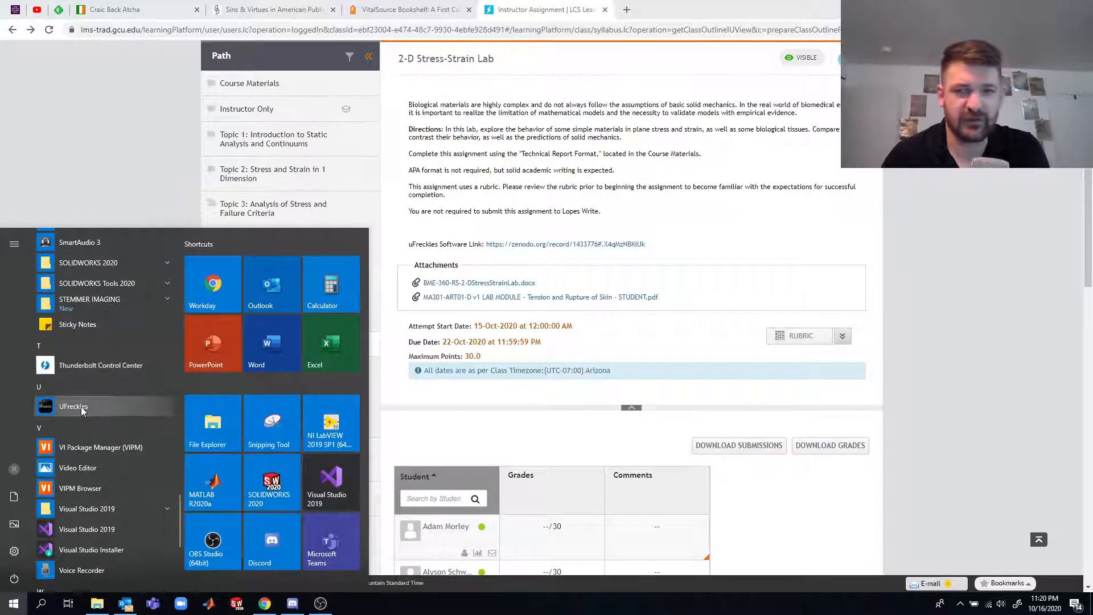
{"action": "left_click", "coordinate": [73, 406]}
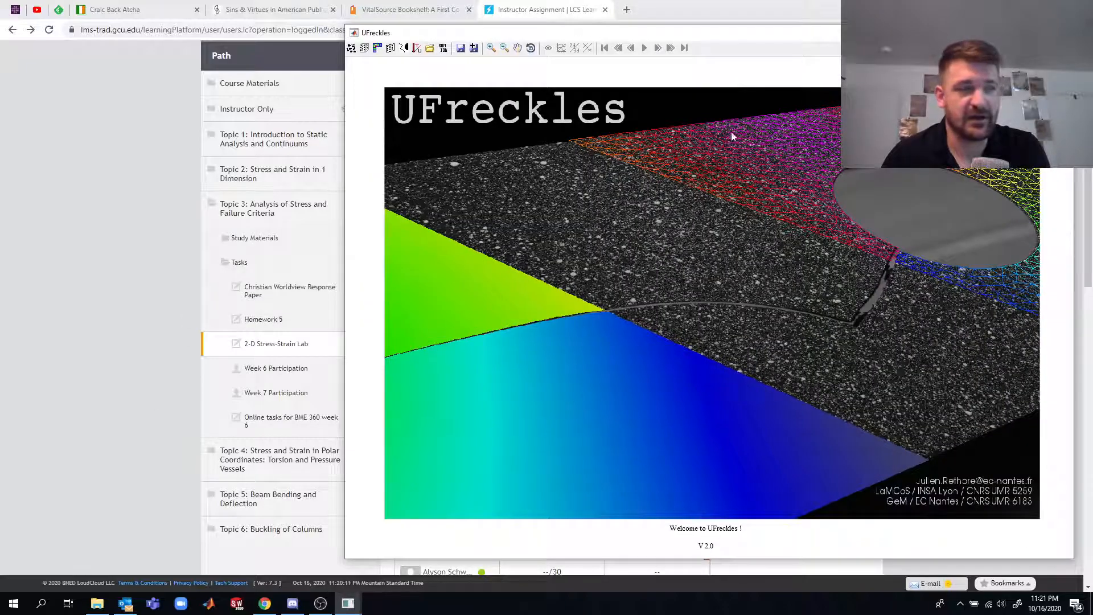
{"action": "double_click", "coordinate": [741, 34]}
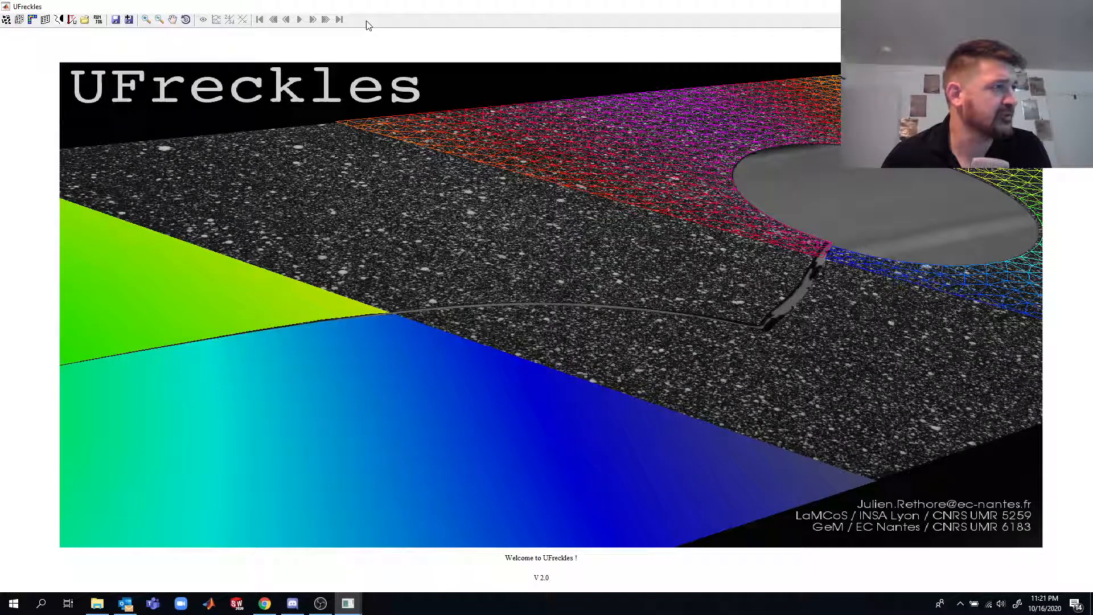
- Start a new DIC analysis and browse to the GrXX_TeamXX_PlasticYellow_001 folder inside Team BJJ on USB Drive (E:)
{"action": "left_click", "coordinate": [6, 22]}
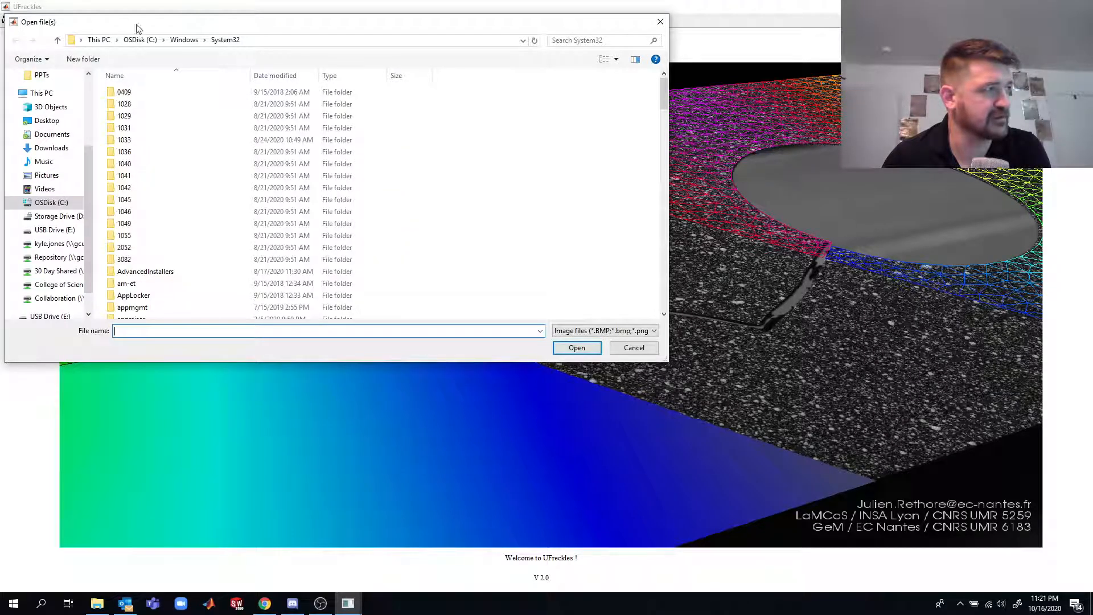
{"action": "left_click_drag", "start_coordinate": [220, 24], "coordinate": [390, 83]}
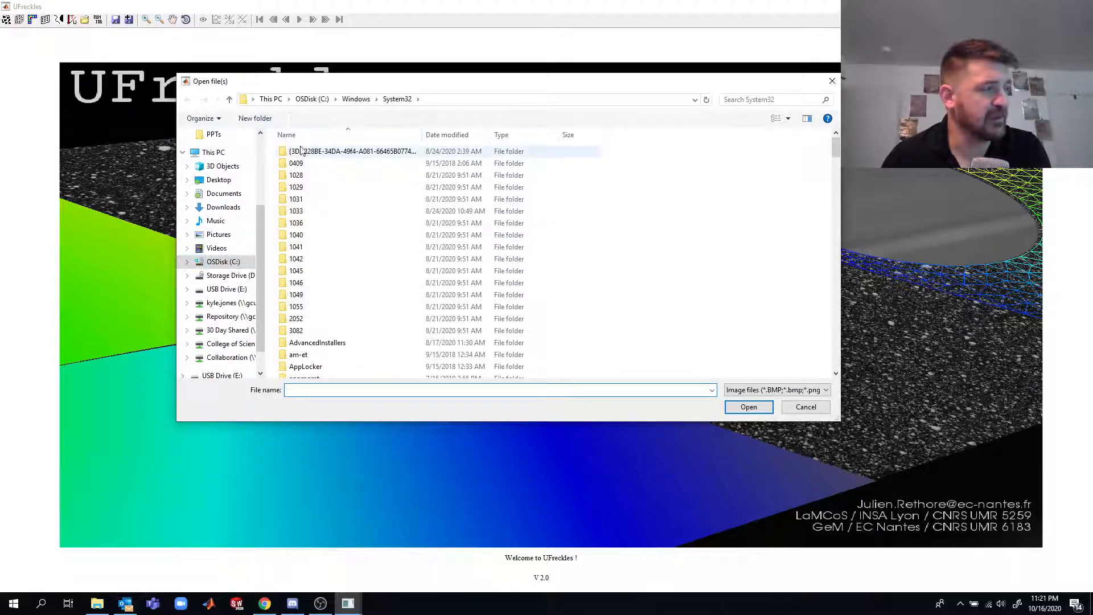
{"action": "scroll", "coordinate": [231, 268], "scroll_direction": "up", "scroll_amount": 1}
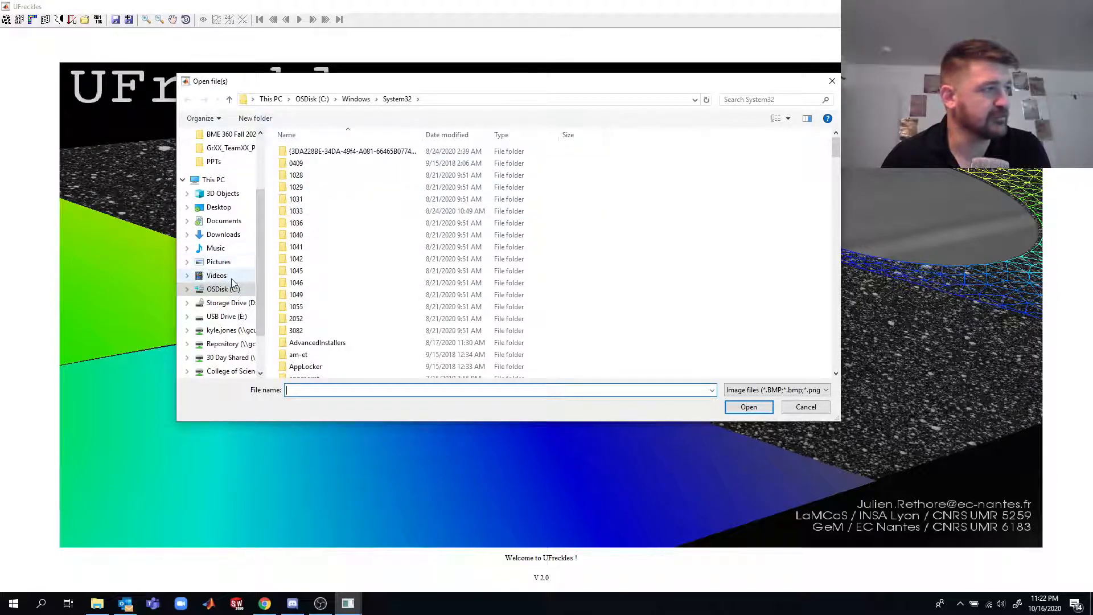
{"action": "scroll", "coordinate": [232, 283], "scroll_direction": "down", "scroll_amount": 1}
{"action": "left_click", "coordinate": [228, 289]}
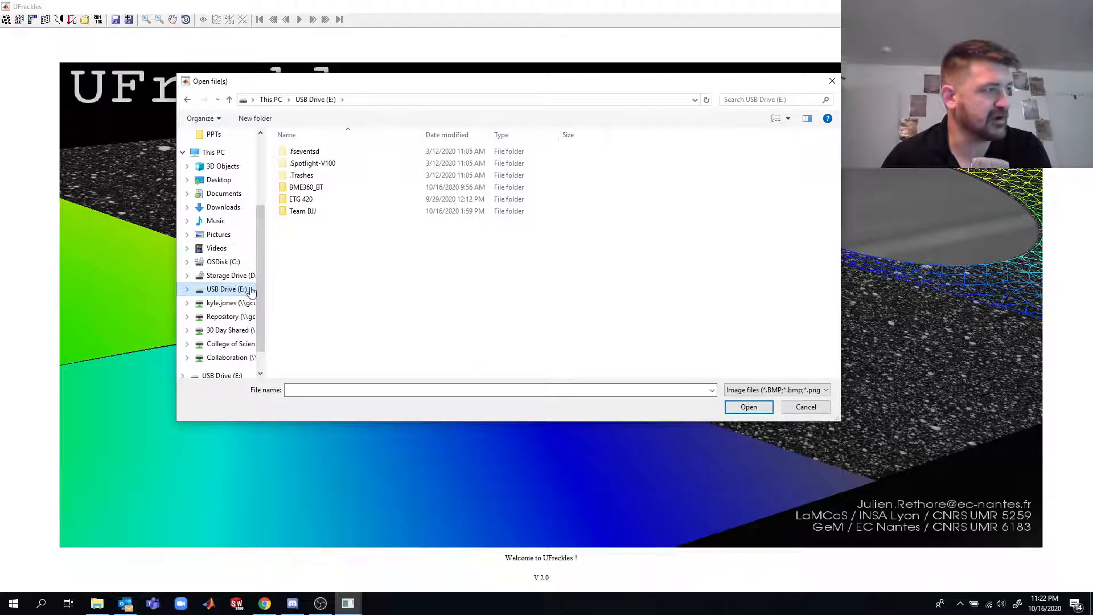
{"action": "double_click", "coordinate": [303, 212]}
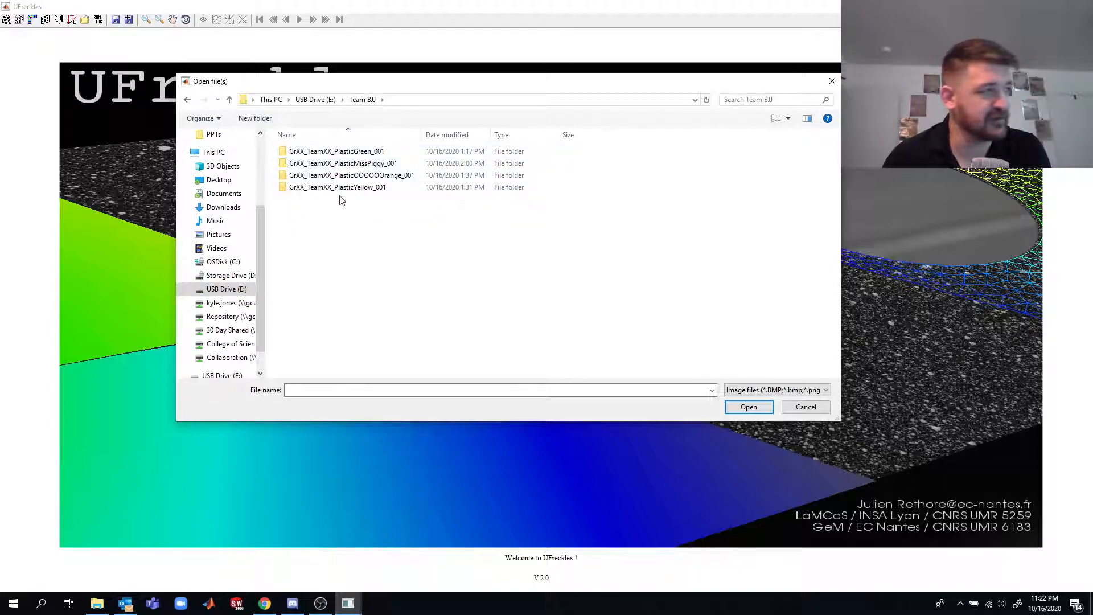
{"action": "left_click", "coordinate": [362, 189]}
{"action": "double_click", "coordinate": [362, 190]}
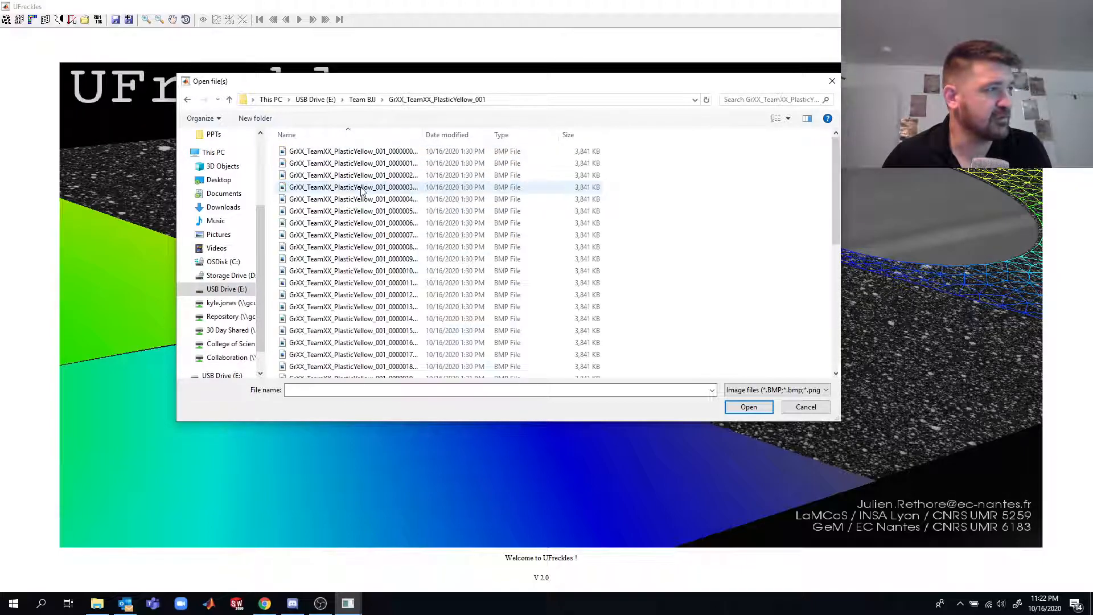
- Load all BMP images in the PlasticYellow folder into the analysis
{"action": "left_click", "coordinate": [377, 153]}
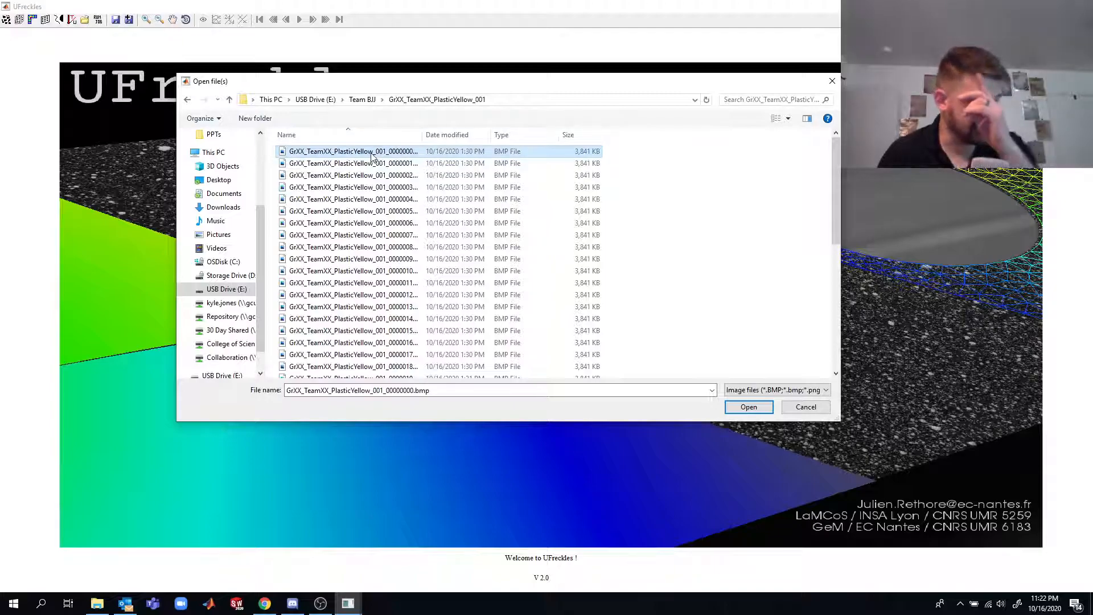
{"action": "scroll", "coordinate": [371, 180], "scroll_direction": "down", "scroll_amount": 6}
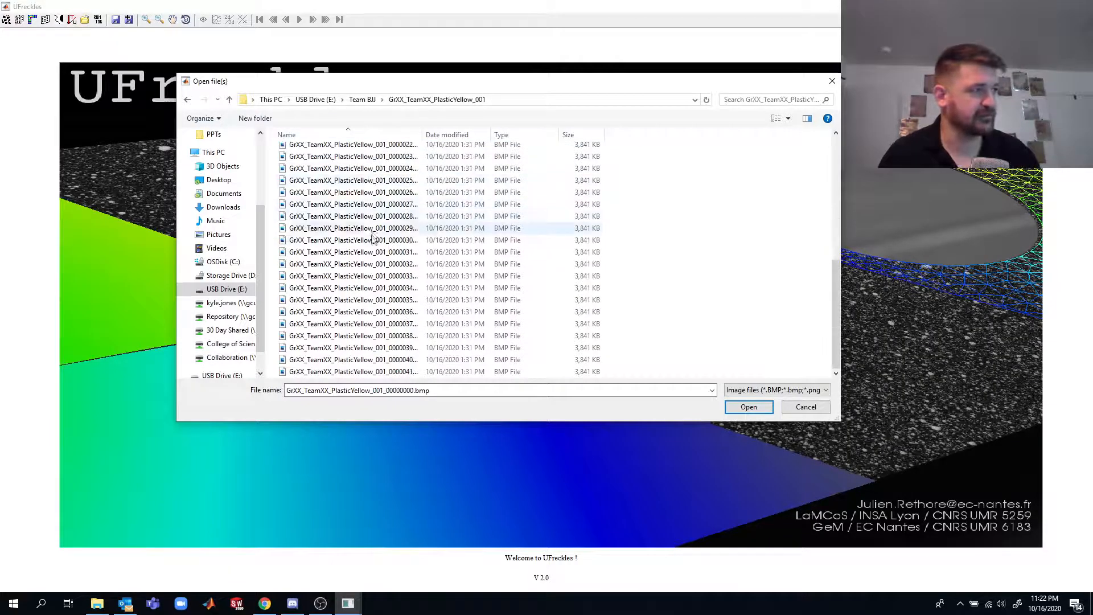
{"action": "key", "text": "ctrl+a"}
{"action": "scroll", "coordinate": [437, 286], "scroll_direction": "up", "scroll_amount": 2}
{"action": "scroll", "coordinate": [437, 287], "scroll_direction": "down", "scroll_amount": 2}
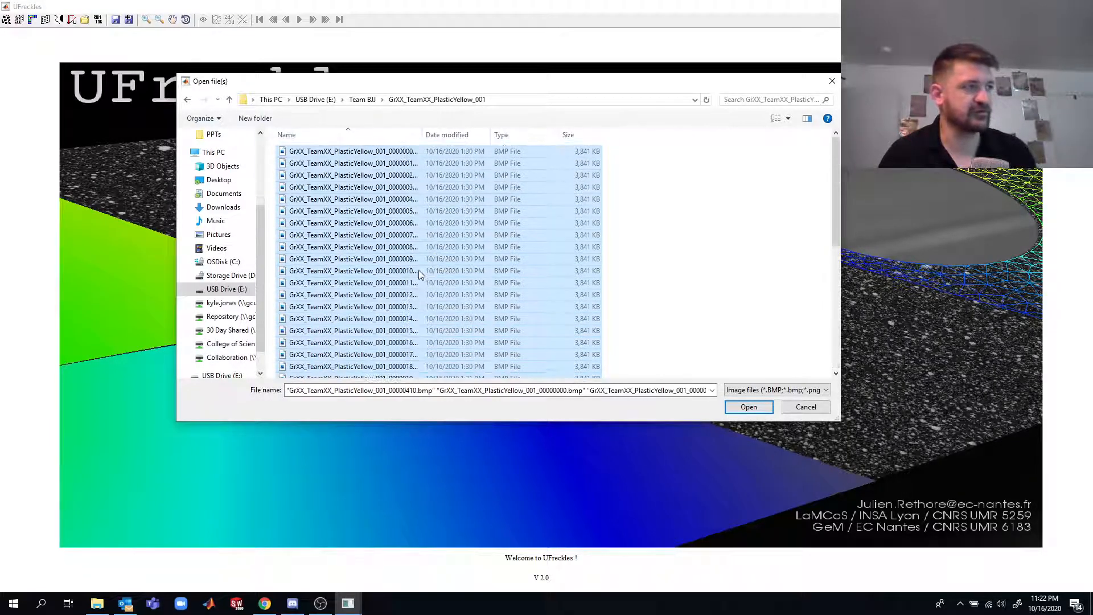
{"action": "scroll", "coordinate": [419, 257], "scroll_direction": "down", "scroll_amount": 2}
{"action": "left_click", "coordinate": [740, 408]}
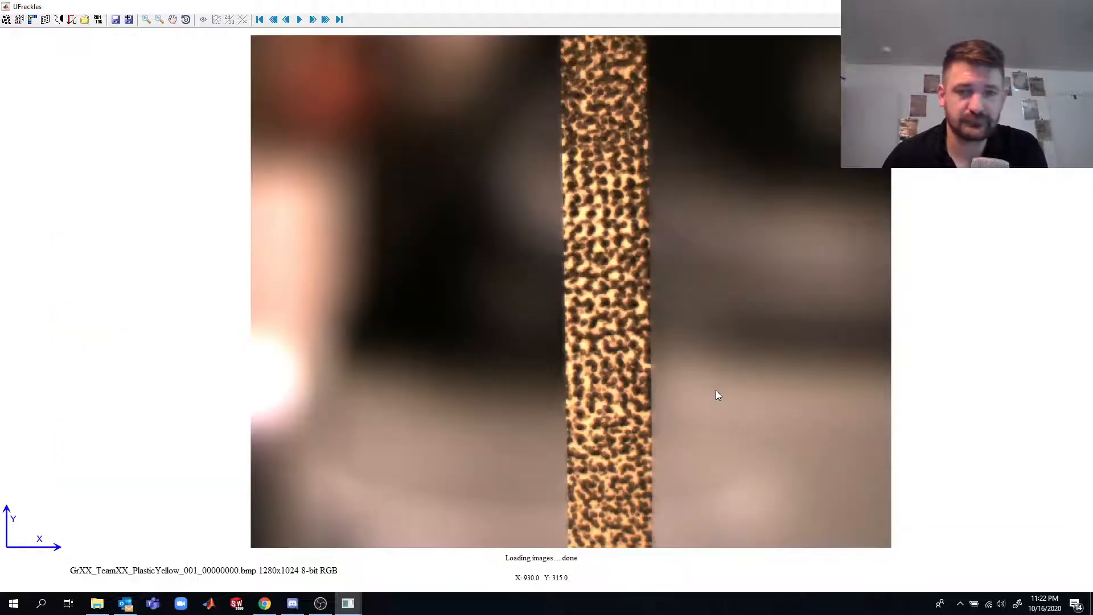
- Play through the specimen image sequence to its last frame and return to the first image
{"action": "left_click", "coordinate": [313, 20]}
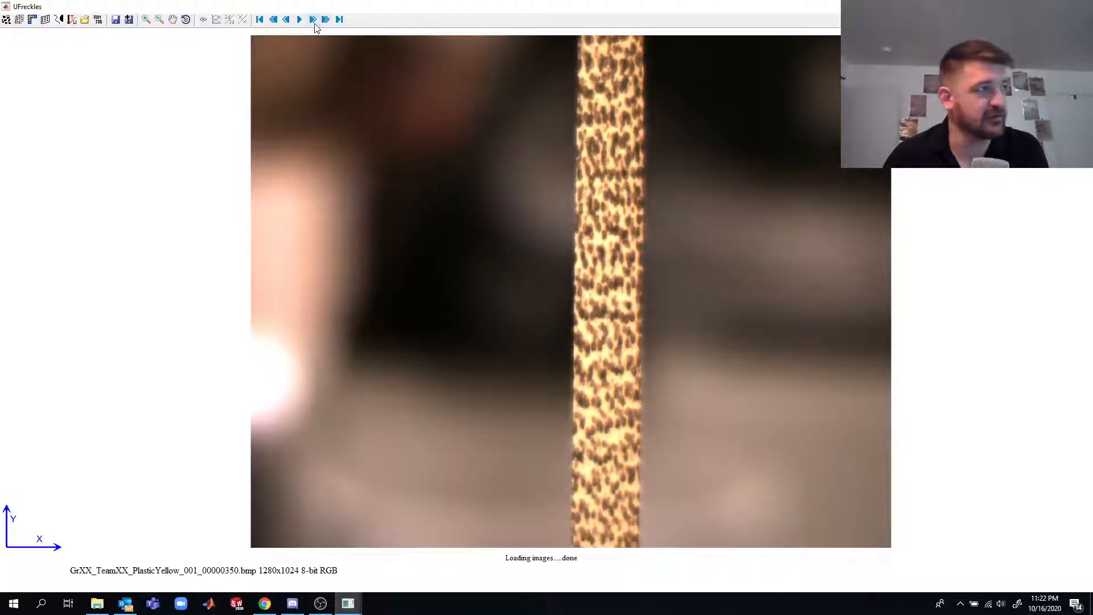
{"action": "left_click", "coordinate": [259, 19]}
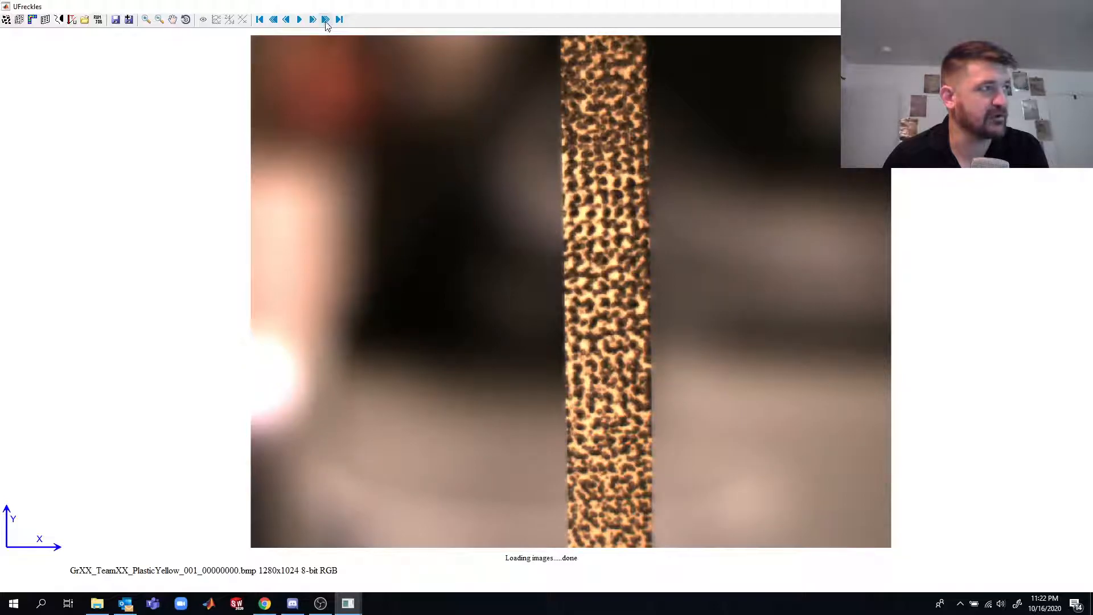
{"action": "left_click", "coordinate": [325, 19]}
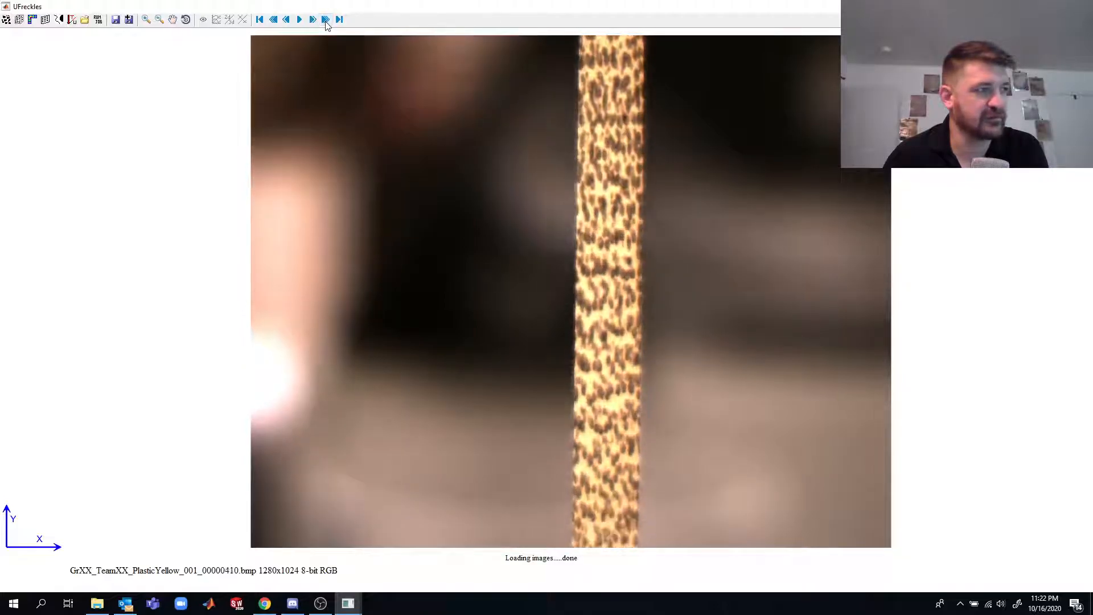
{"action": "left_click", "coordinate": [260, 20]}
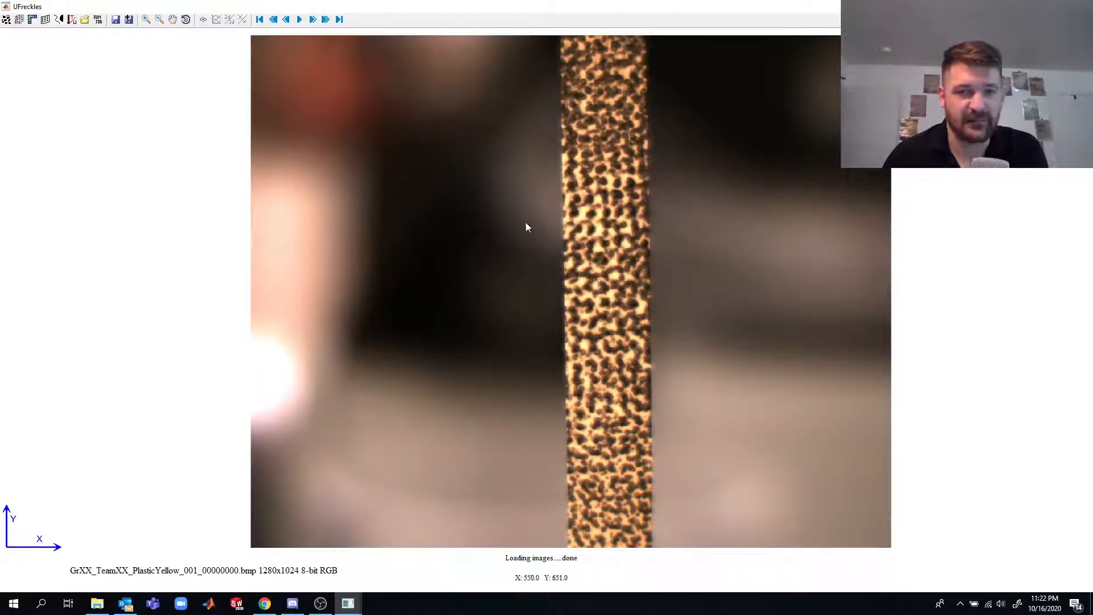
- Set the analysis model to NURBS
{"action": "right_click", "coordinate": [167, 213]}
{"action": "mouse_move", "coordinate": [184, 223]}
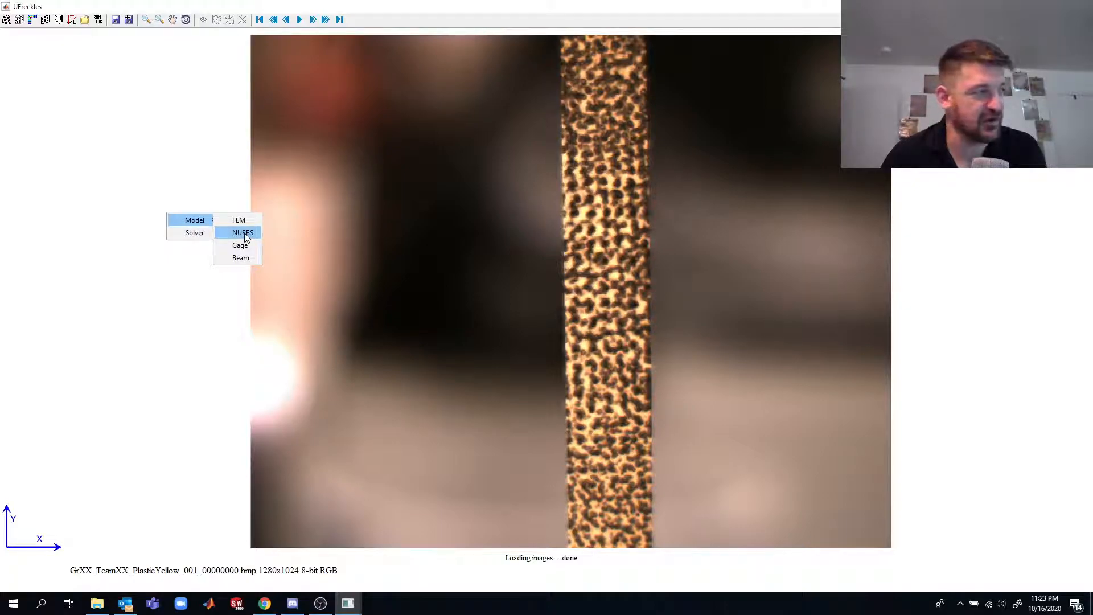
{"action": "left_click", "coordinate": [242, 233]}
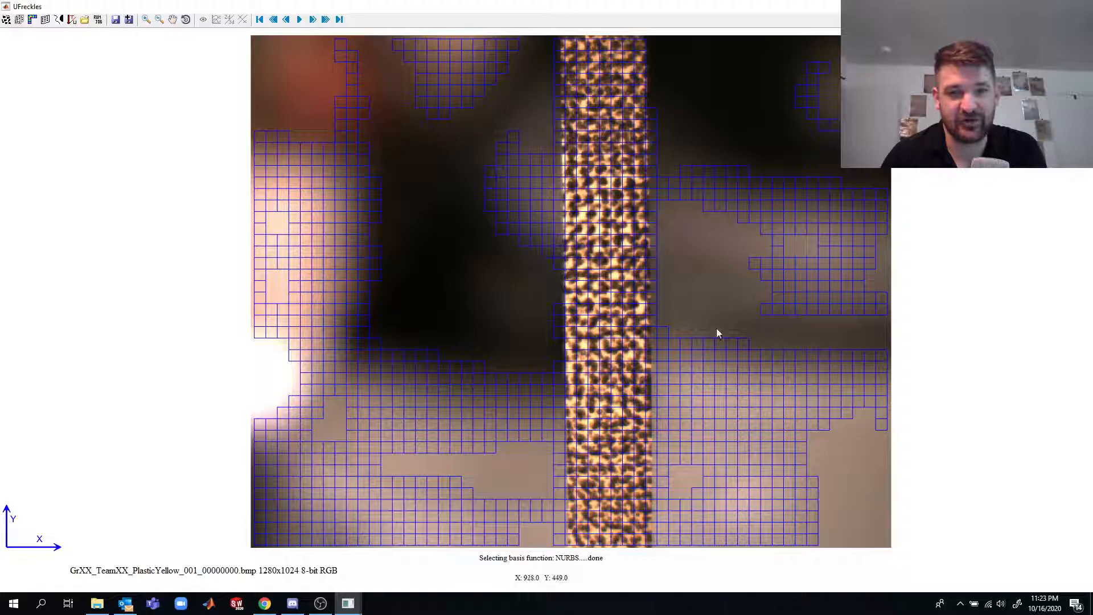
- Define a rectangular mesh zone over the lower part of the speckled specimen, with its upper corner at about X 794, Y 382
{"action": "right_click", "coordinate": [631, 342]}
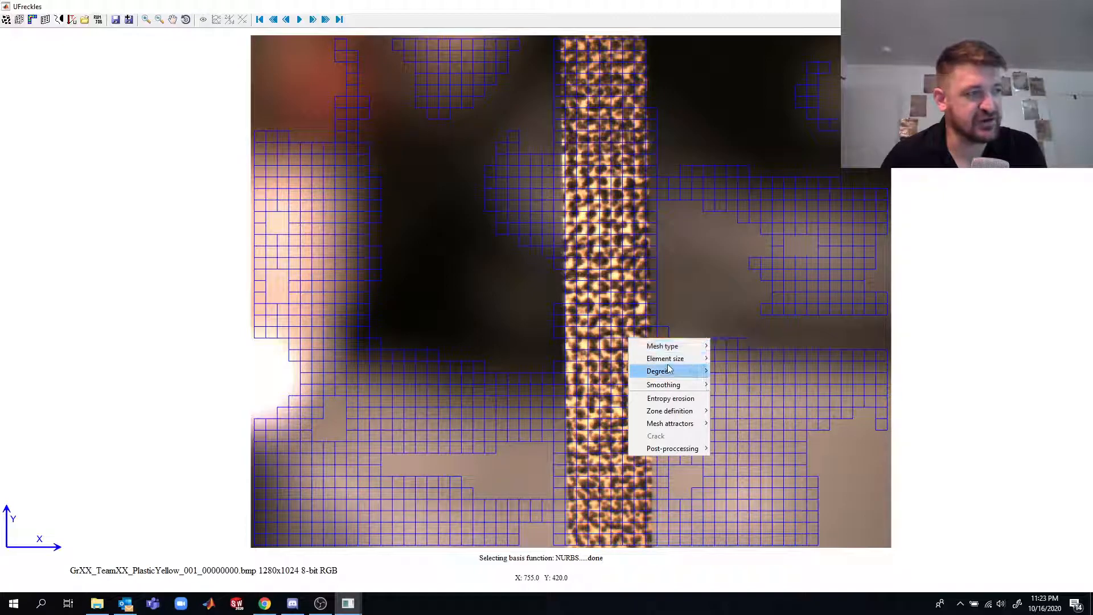
{"action": "mouse_move", "coordinate": [683, 365]}
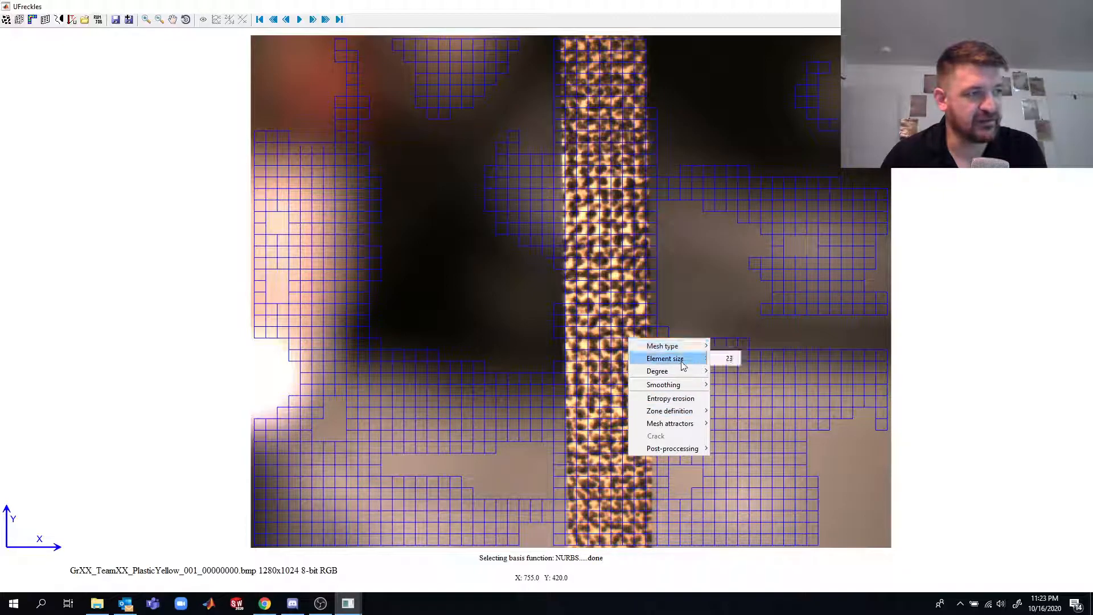
{"action": "mouse_move", "coordinate": [690, 414]}
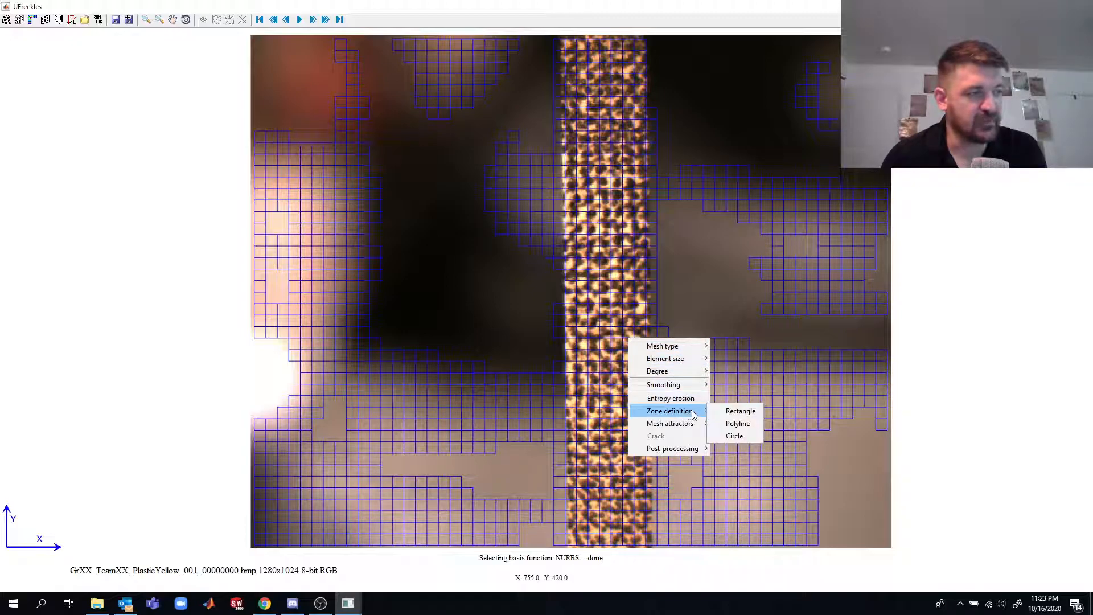
{"action": "left_click", "coordinate": [729, 413]}
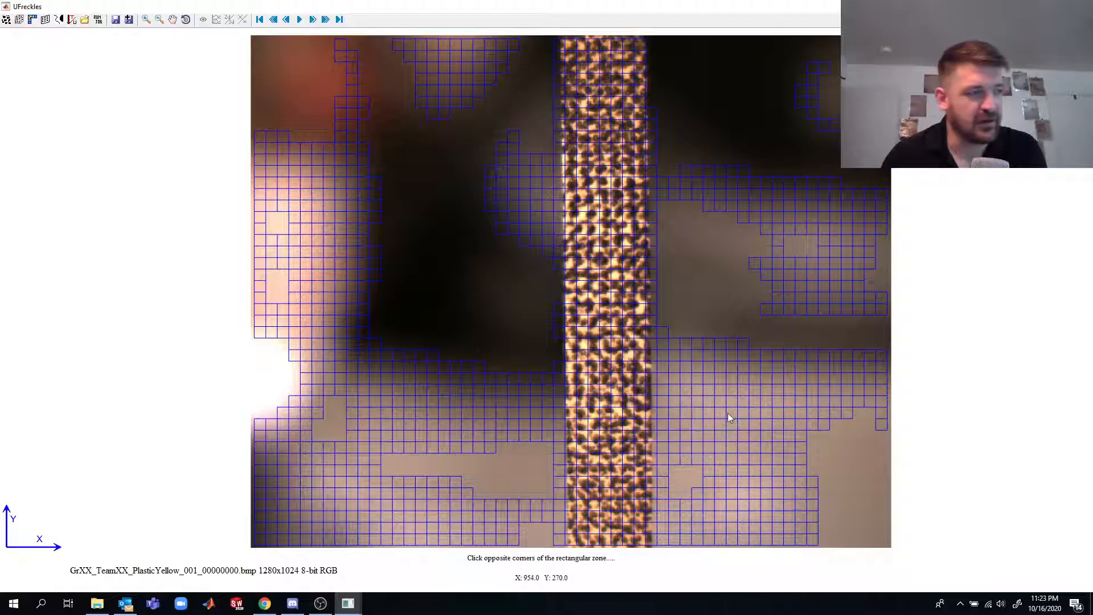
{"action": "left_click", "coordinate": [572, 547]}
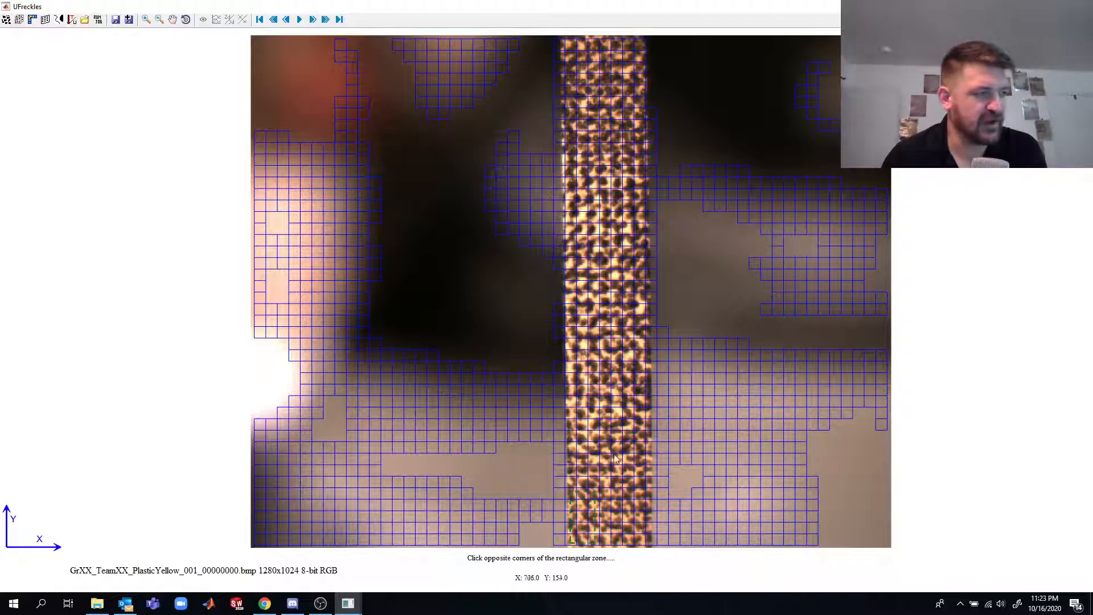
{"action": "left_click", "coordinate": [648, 360]}
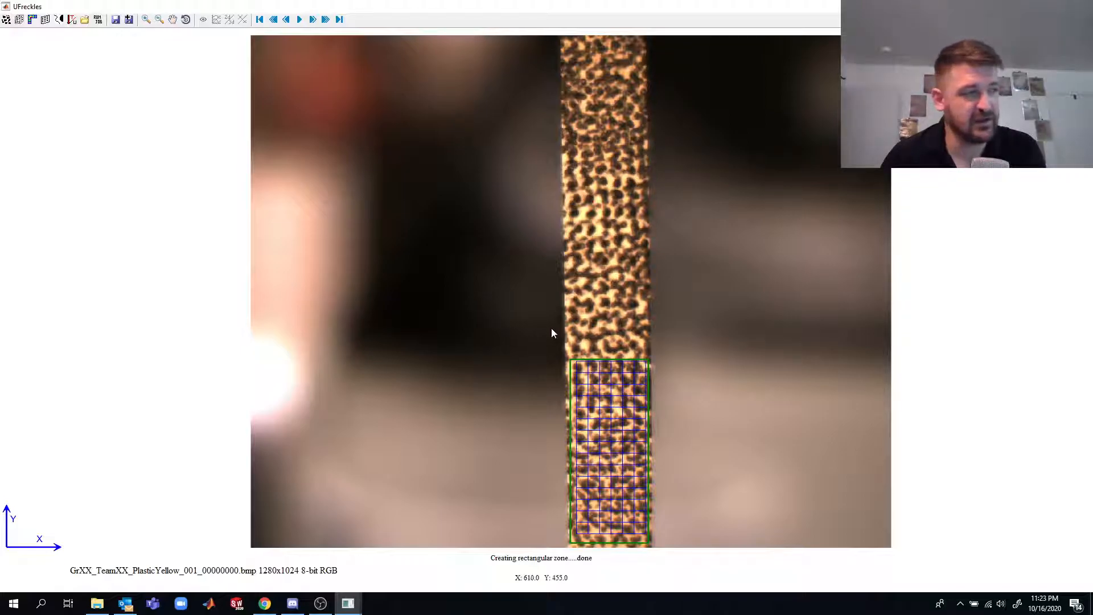
- Reduce the mesh element size in the rectangular zone
{"action": "right_click", "coordinate": [621, 432]}
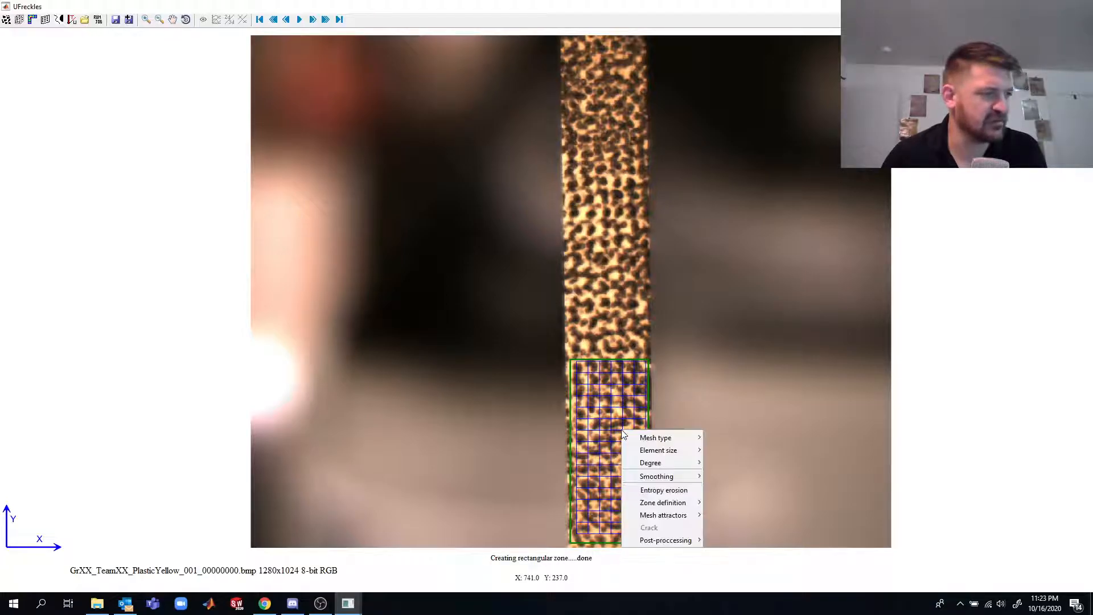
{"action": "mouse_move", "coordinate": [684, 450]}
{"action": "left_click", "coordinate": [722, 450]}
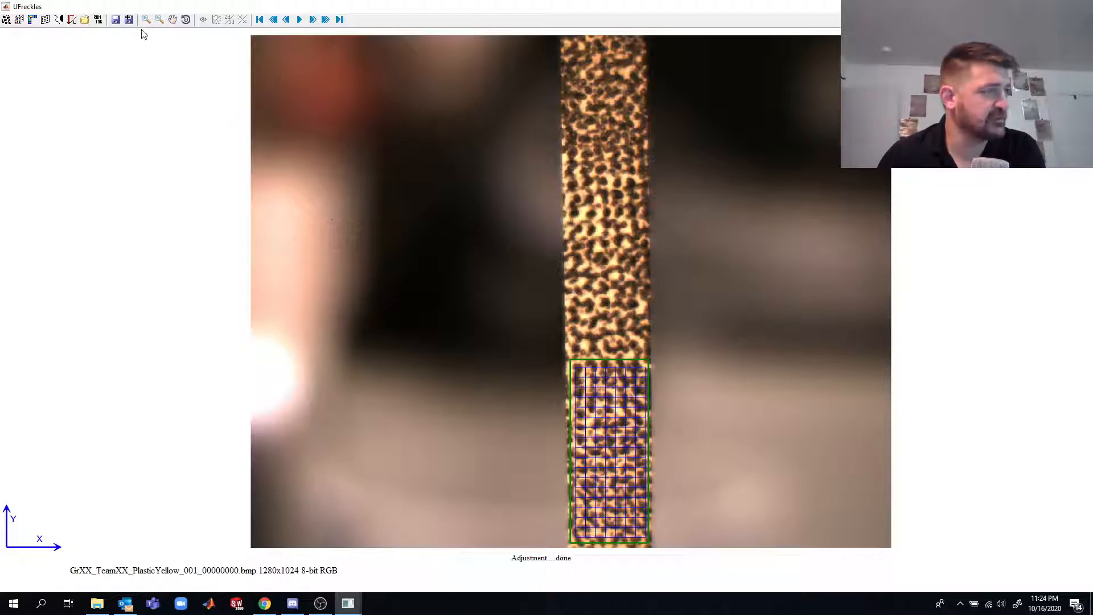
- Save the analysis setup as test.dat in the GrXX_TeamXX_PlasticYellow_001 folder, replacing the existing file
{"action": "left_click", "coordinate": [116, 20]}
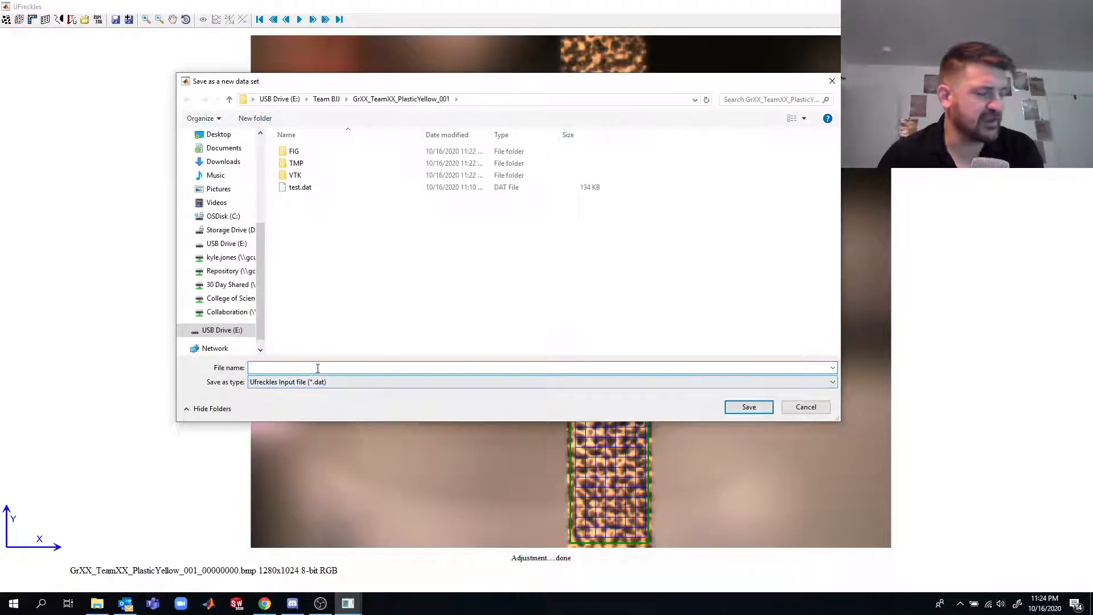
{"action": "type", "text": "test"}
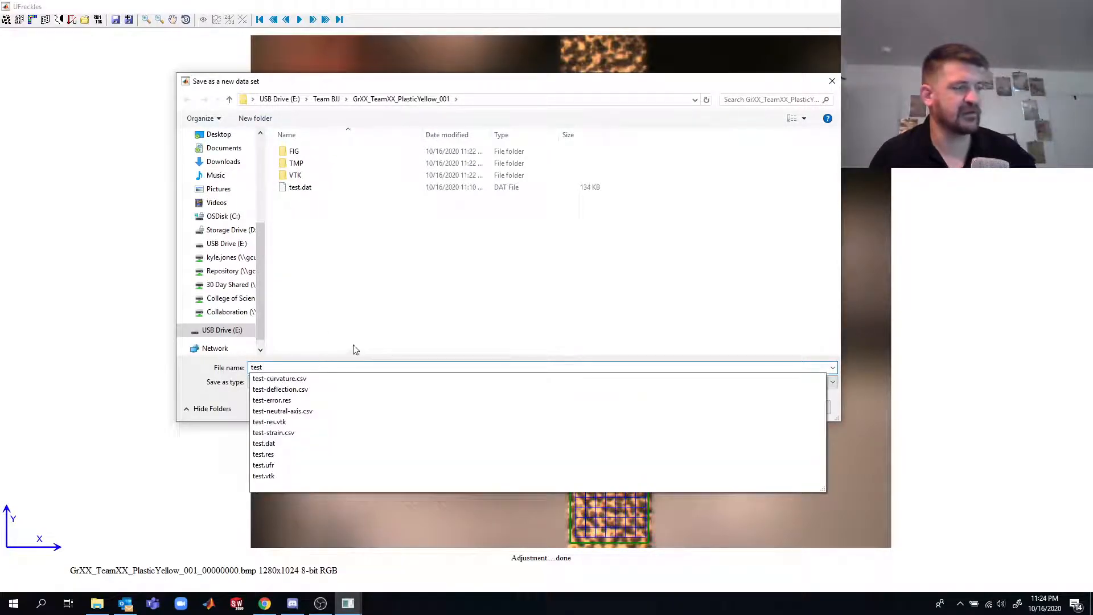
{"action": "left_click", "coordinate": [370, 339]}
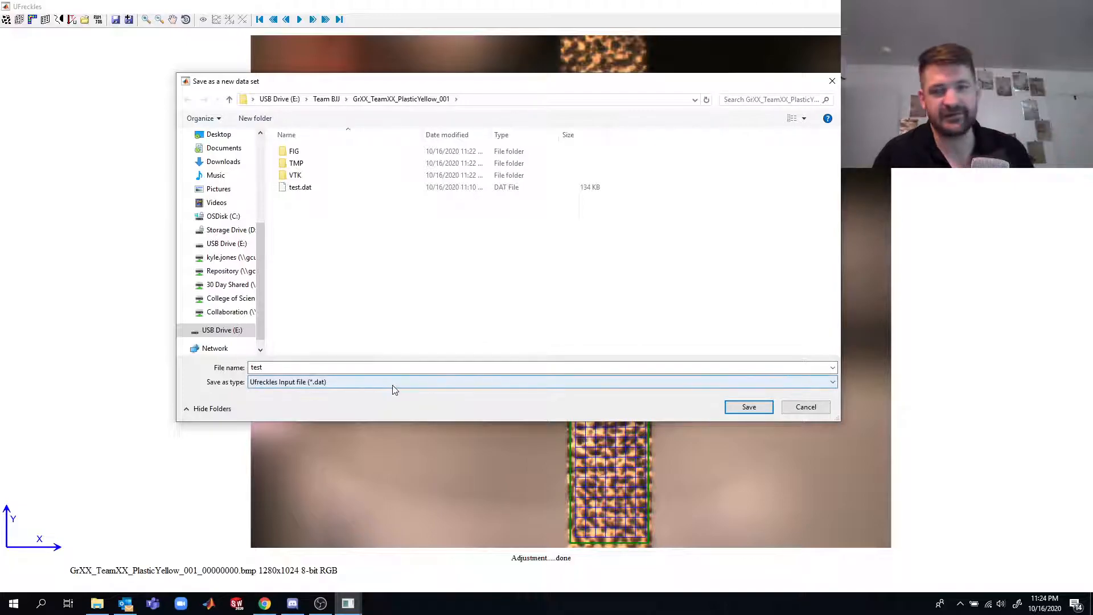
{"action": "left_click", "coordinate": [749, 406]}
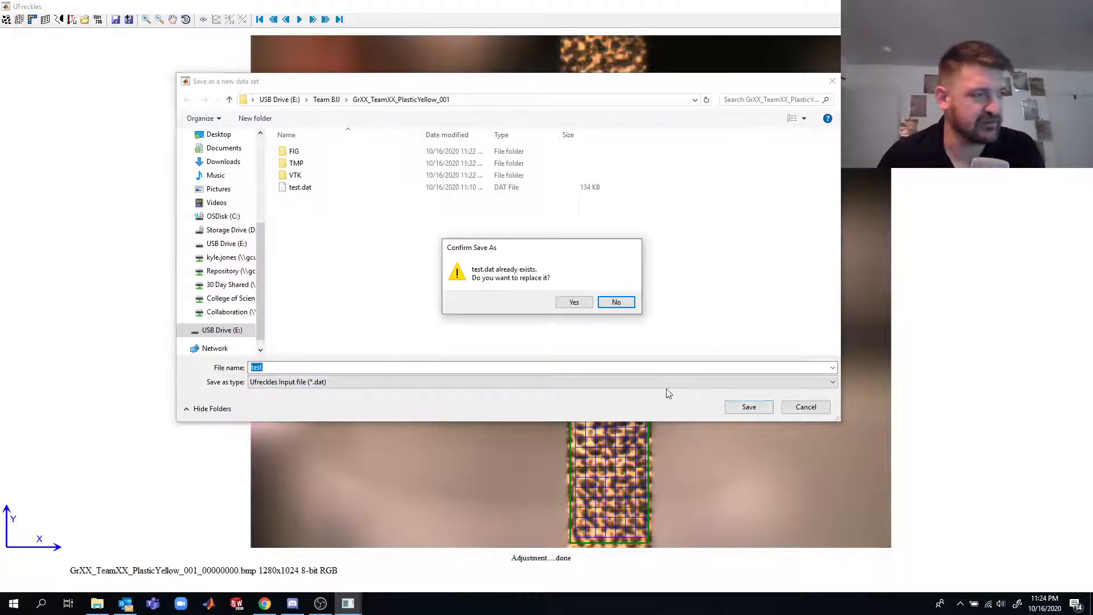
{"action": "left_click", "coordinate": [572, 302]}
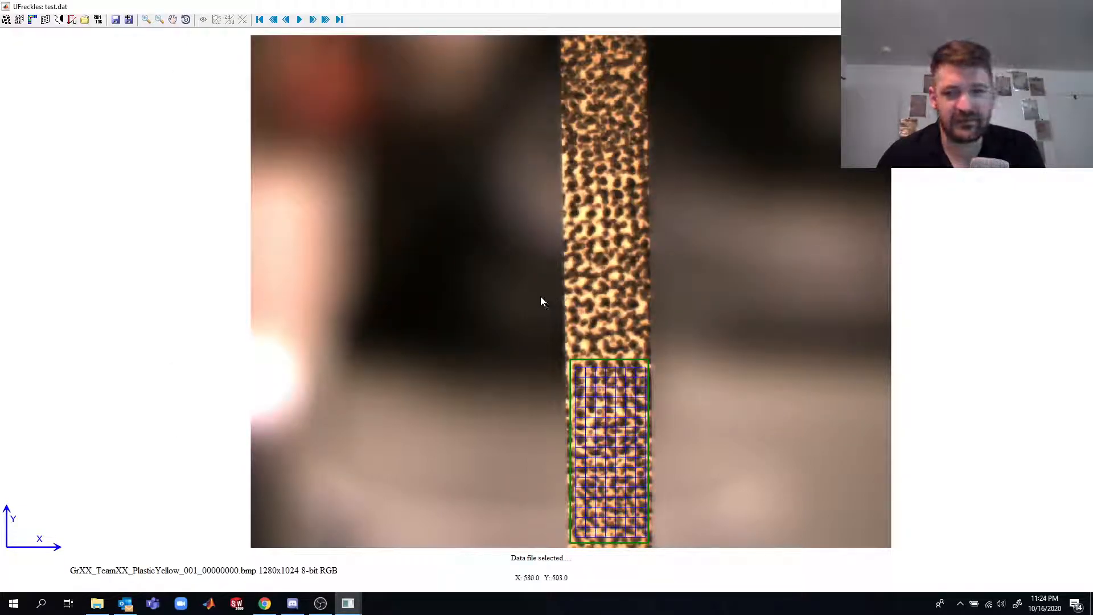
- Load test.dat into the Urun job runner, run the correlation job, and close the runner when it finishes
{"action": "left_click", "coordinate": [99, 23]}
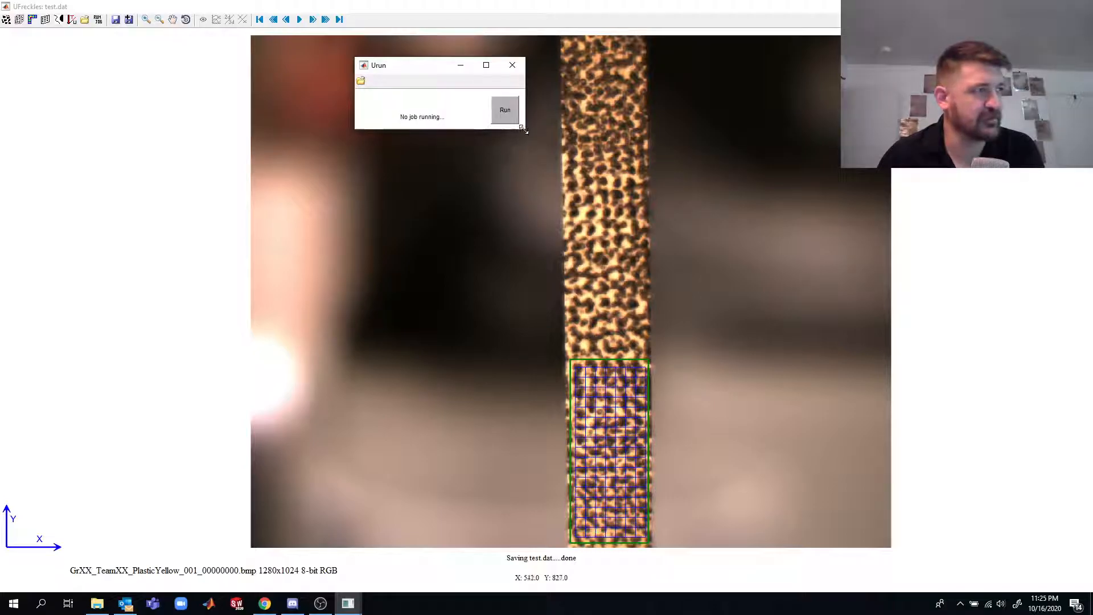
{"action": "left_click_drag", "start_coordinate": [522, 129], "coordinate": [622, 190]}
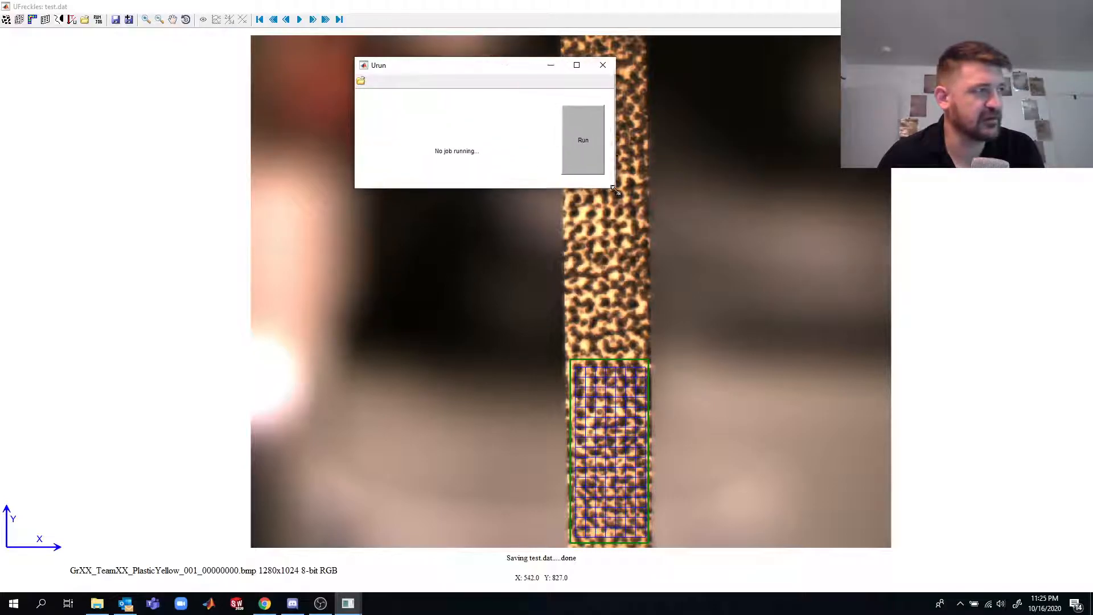
{"action": "left_click", "coordinate": [361, 82]}
{"action": "left_click", "coordinate": [482, 189]}
{"action": "left_click", "coordinate": [932, 409]}
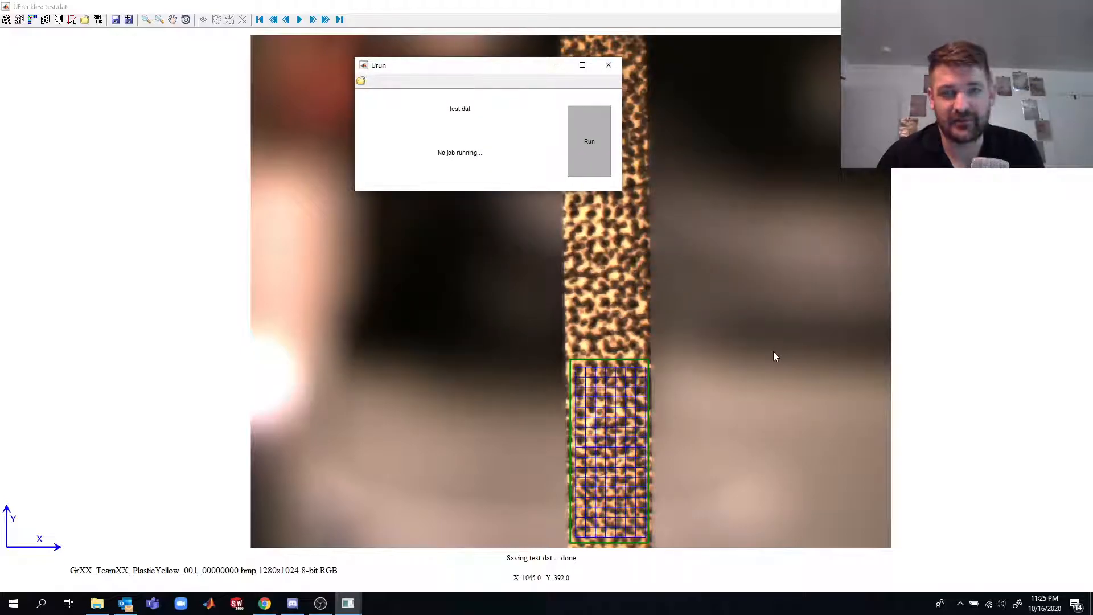
{"action": "left_click", "coordinate": [603, 159]}
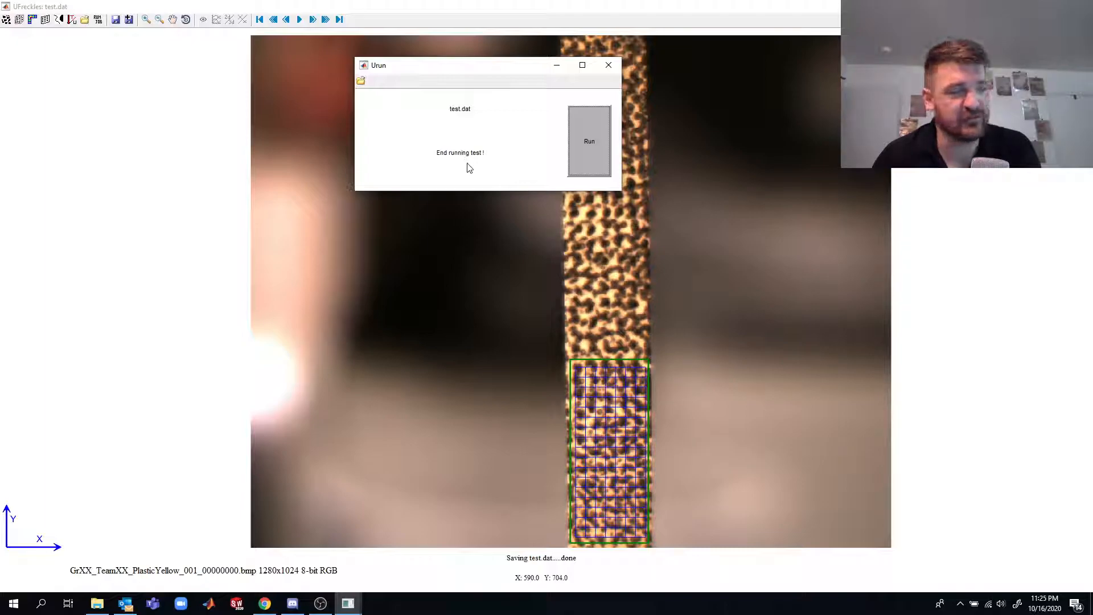
{"action": "left_click", "coordinate": [609, 65]}
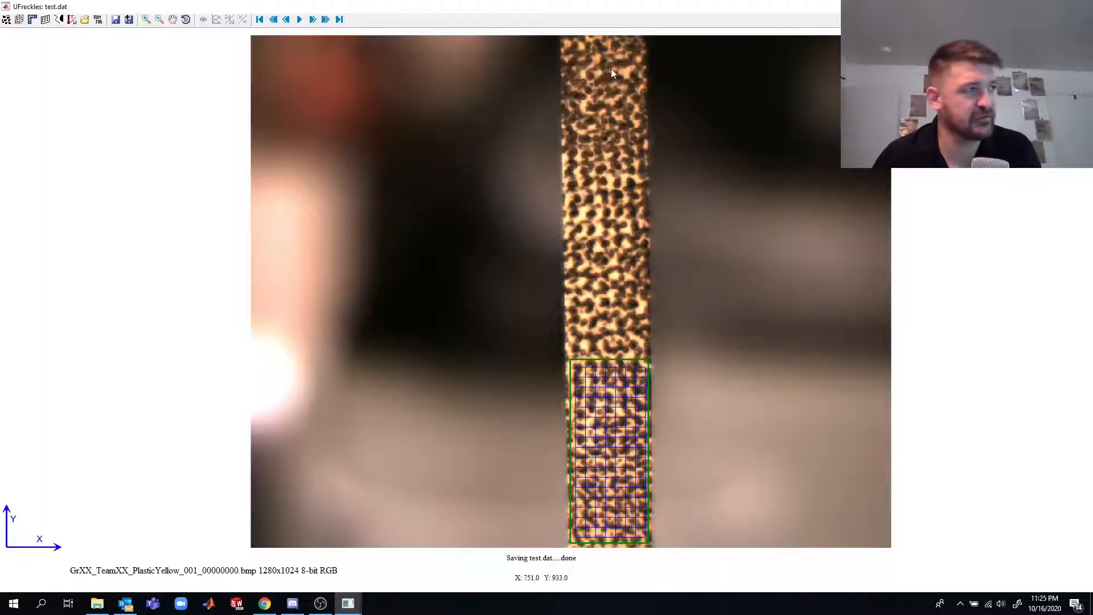
- Open the result file test.res from the GrXX_TeamXX_PlasticYellow_001 folder
{"action": "left_click", "coordinate": [84, 20]}
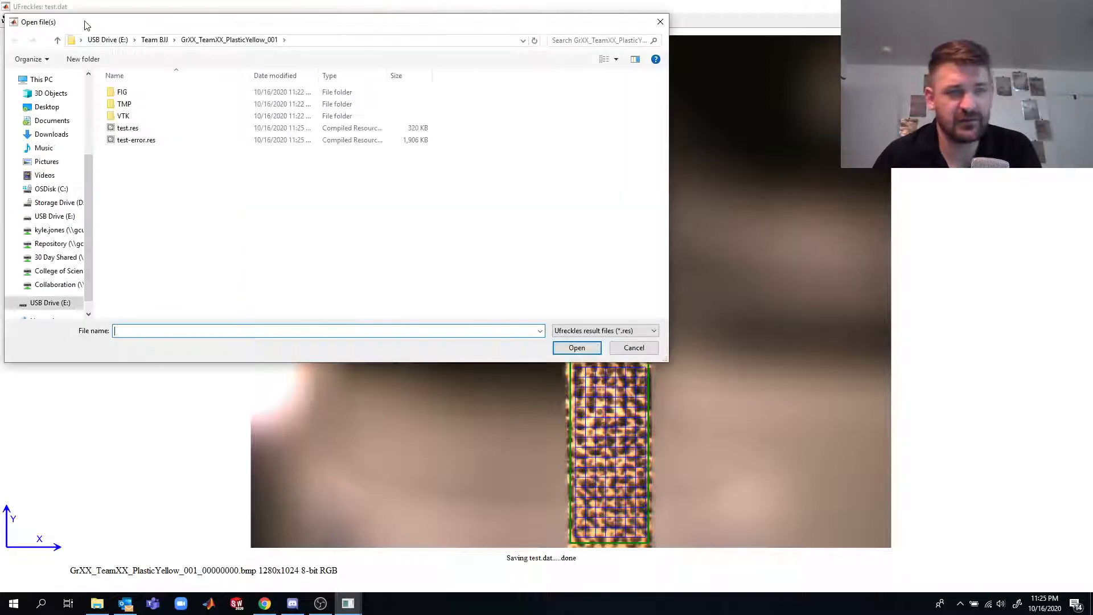
{"action": "left_click", "coordinate": [134, 131]}
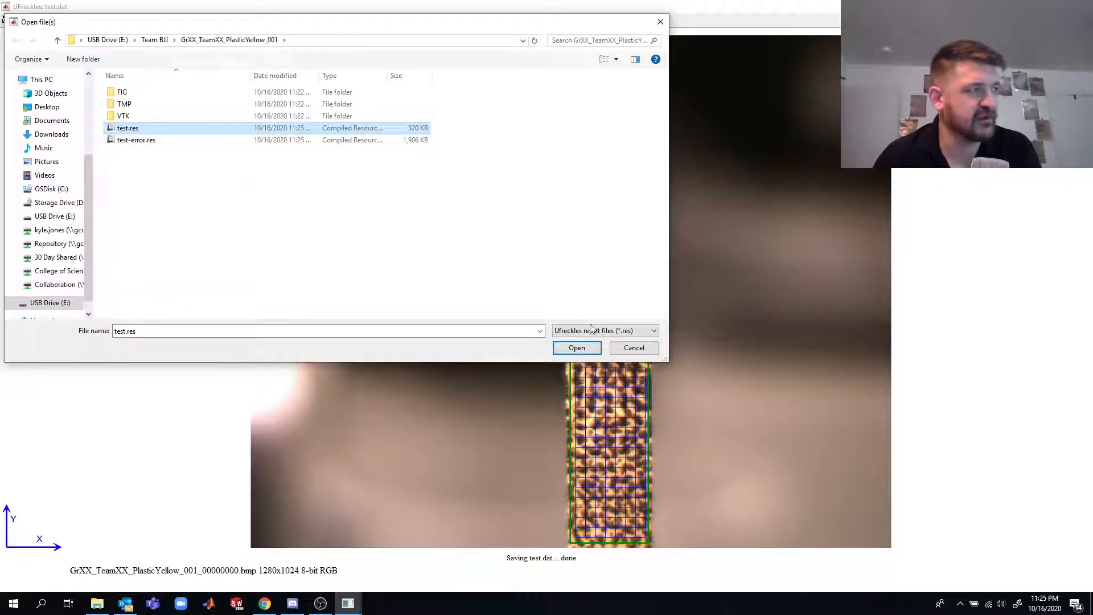
{"action": "left_click", "coordinate": [586, 349]}
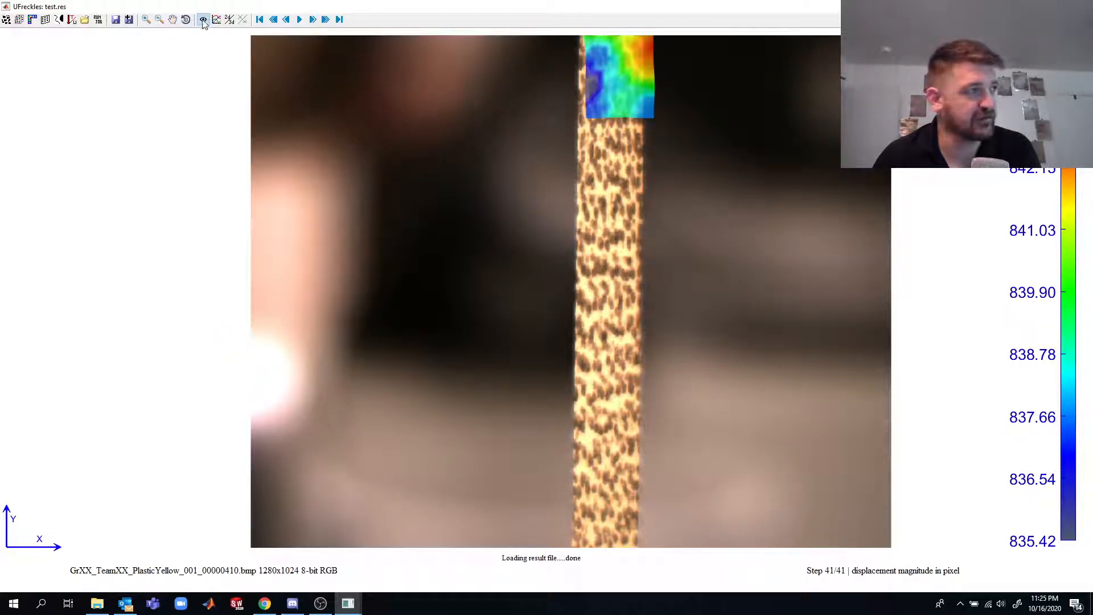
- Review the displacement magnitude map from the first image through step 16, and return to step 0
{"action": "left_click", "coordinate": [259, 19]}
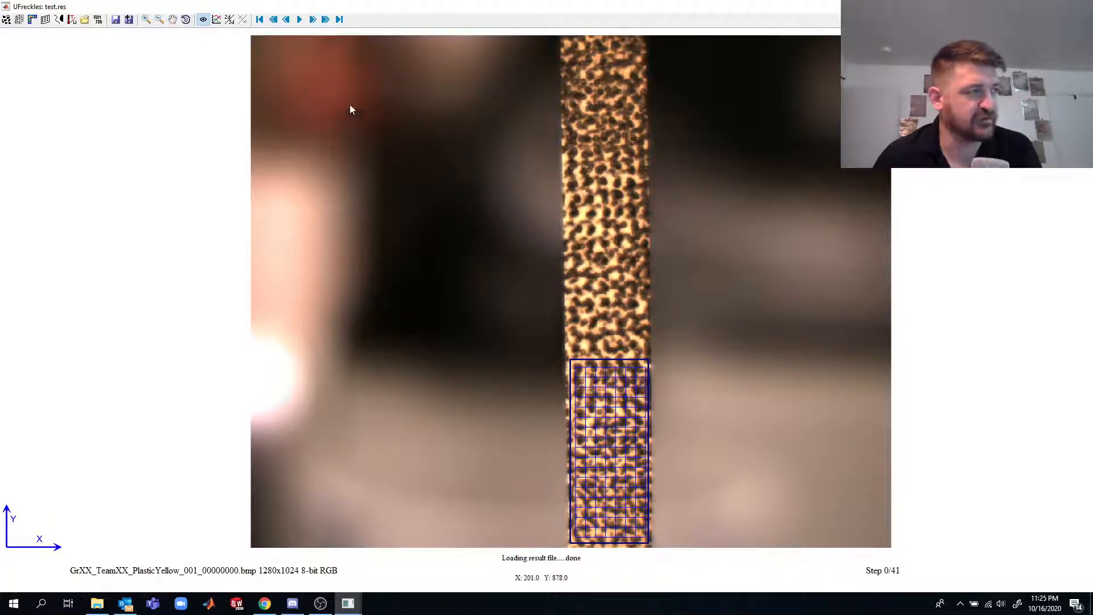
{"action": "left_click", "coordinate": [299, 20]}
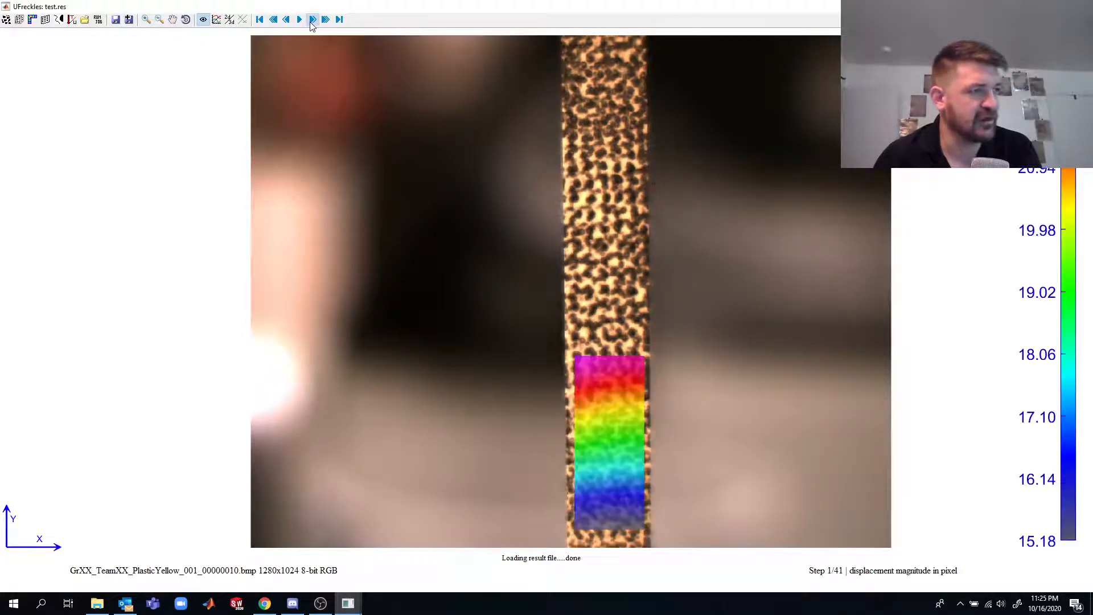
{"action": "left_click", "coordinate": [311, 23]}
{"action": "left_click", "coordinate": [311, 24]}
{"action": "left_click", "coordinate": [311, 23]}
{"action": "left_click", "coordinate": [311, 24]}
{"action": "left_click", "coordinate": [311, 24]}
{"action": "left_click", "coordinate": [311, 23]}
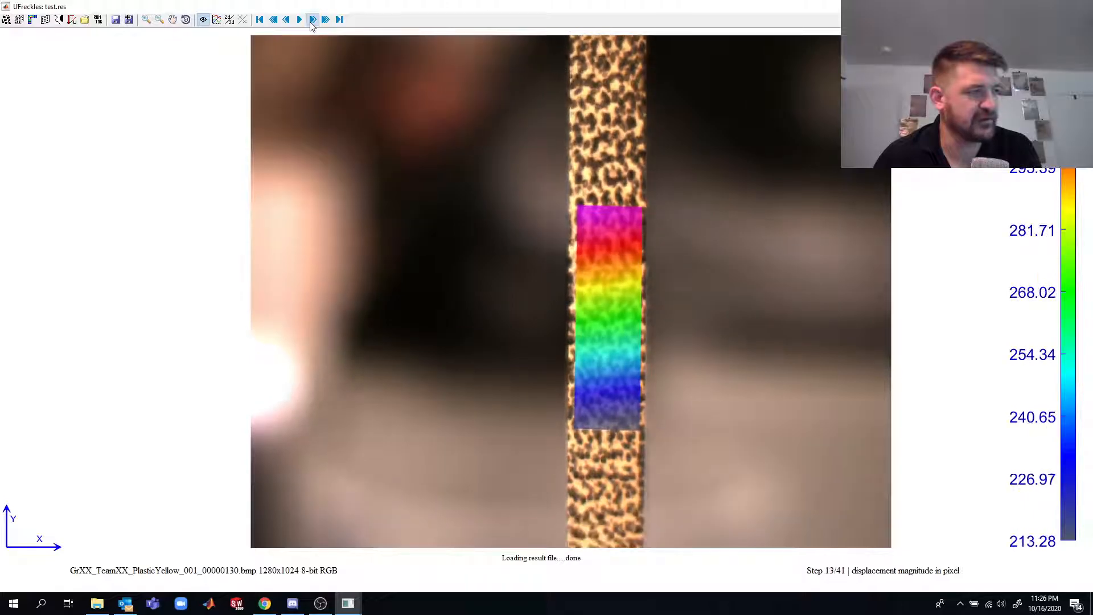
{"action": "left_click", "coordinate": [311, 23]}
{"action": "left_click", "coordinate": [311, 23]}
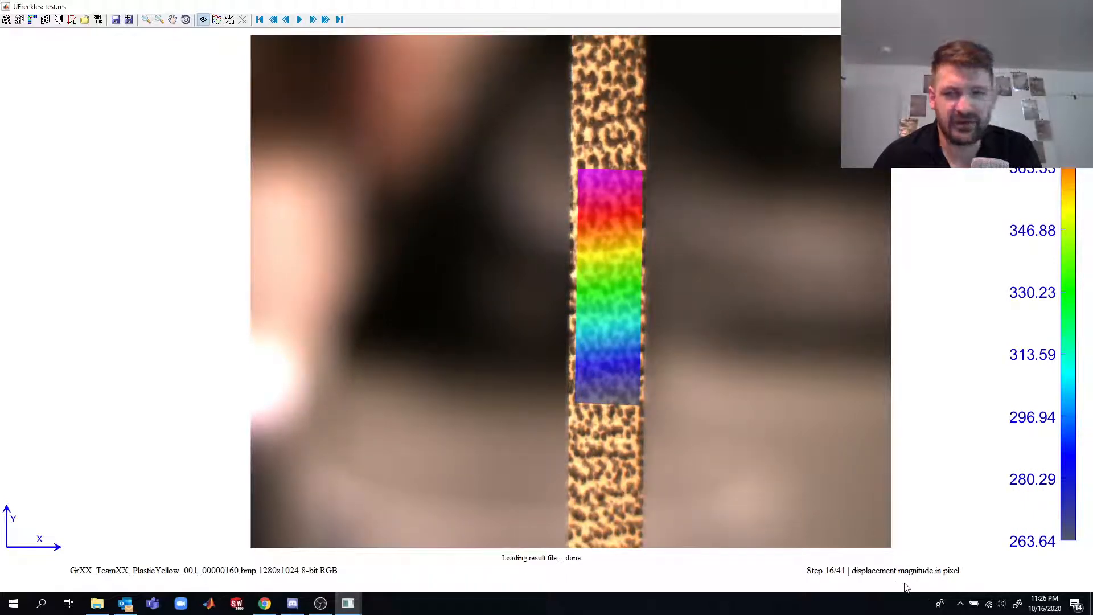
{"action": "left_click", "coordinate": [259, 19]}
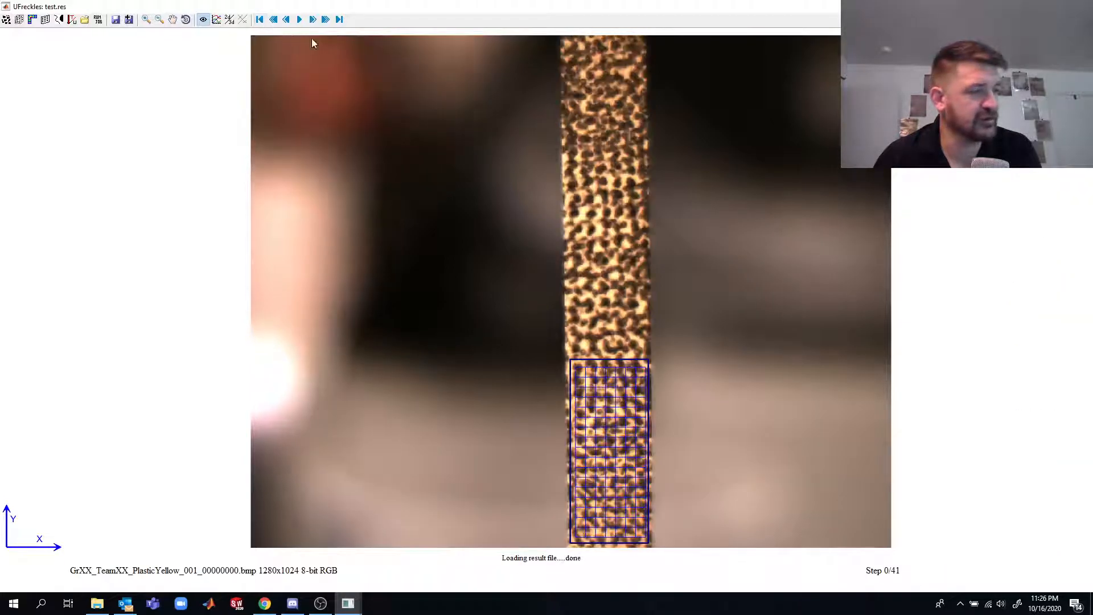
- Set the displayed result field to the Eyy strain
{"action": "right_click", "coordinate": [888, 574]}
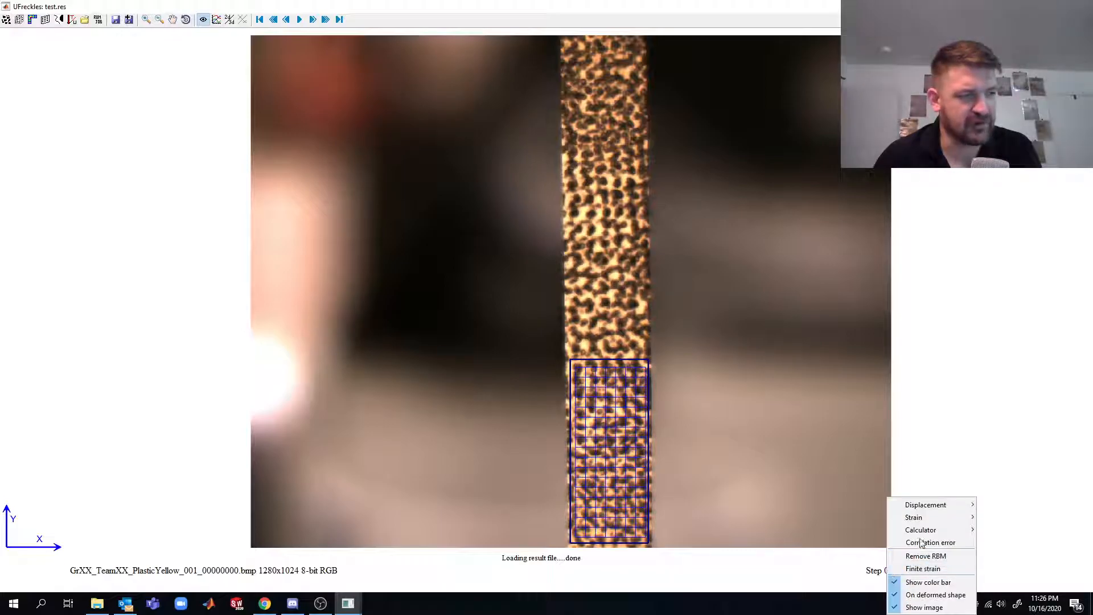
{"action": "mouse_move", "coordinate": [945, 518]}
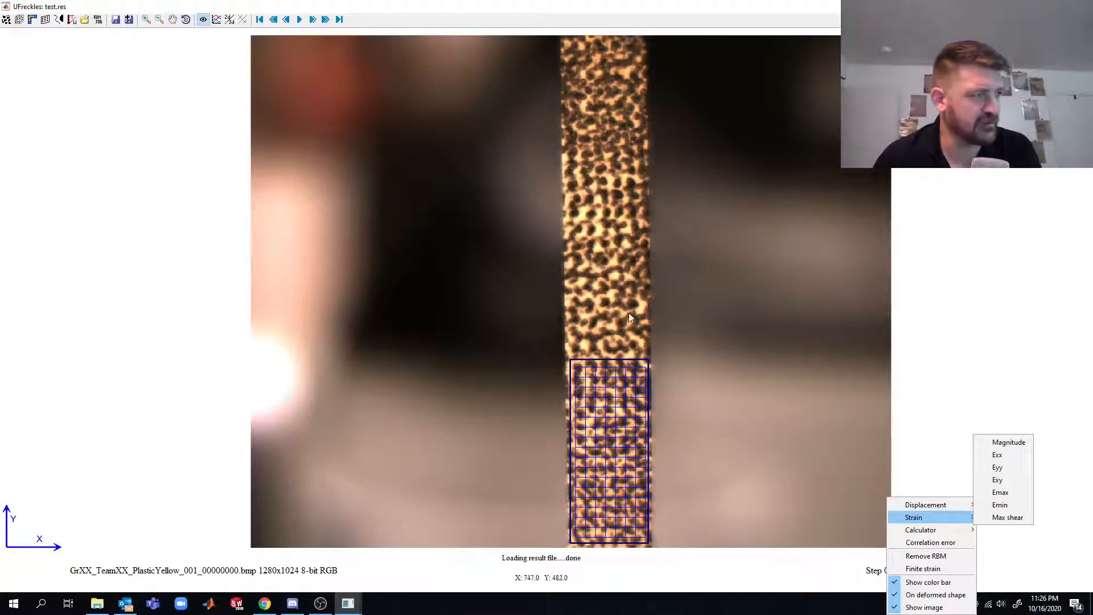
{"action": "left_click", "coordinate": [1011, 470]}
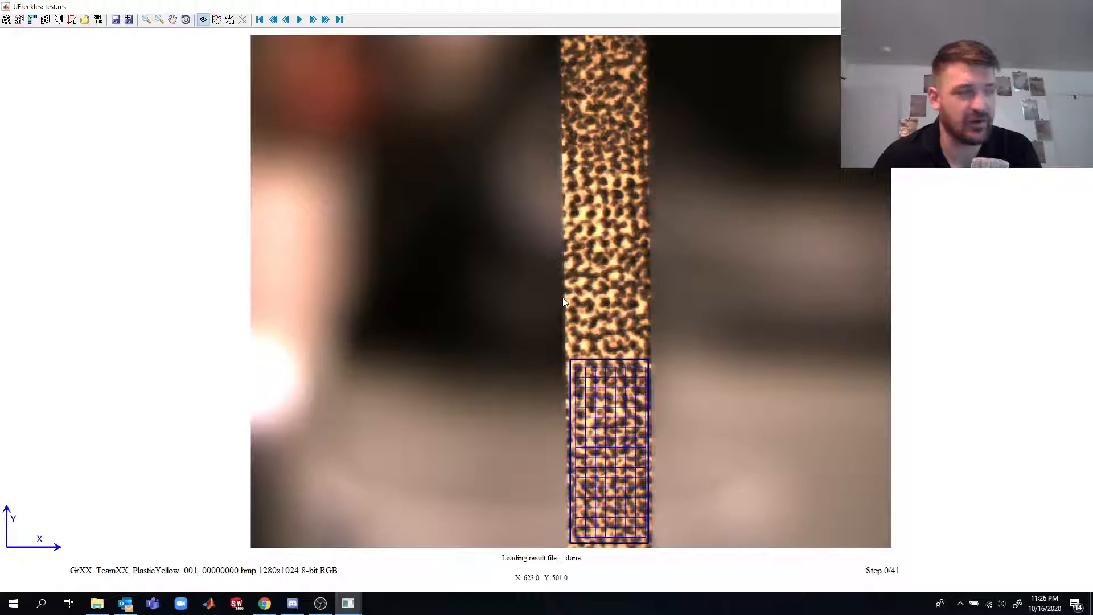
- Advance through the yy strain map on the specimen up to step 18 of 41
{"action": "left_click", "coordinate": [313, 19]}
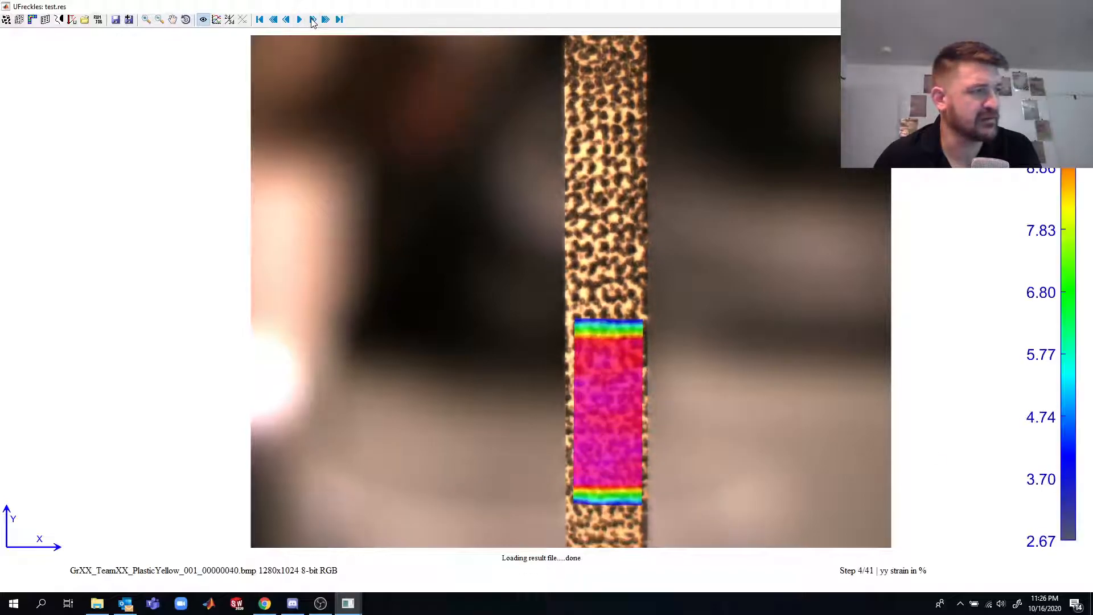
{"action": "left_click", "coordinate": [312, 21]}
{"action": "left_click", "coordinate": [313, 22]}
{"action": "left_click", "coordinate": [312, 22]}
{"action": "left_click", "coordinate": [313, 21]}
{"action": "left_click", "coordinate": [313, 21]}
{"action": "left_click", "coordinate": [313, 22]}
{"action": "left_click", "coordinate": [312, 22]}
{"action": "left_click", "coordinate": [312, 22]}
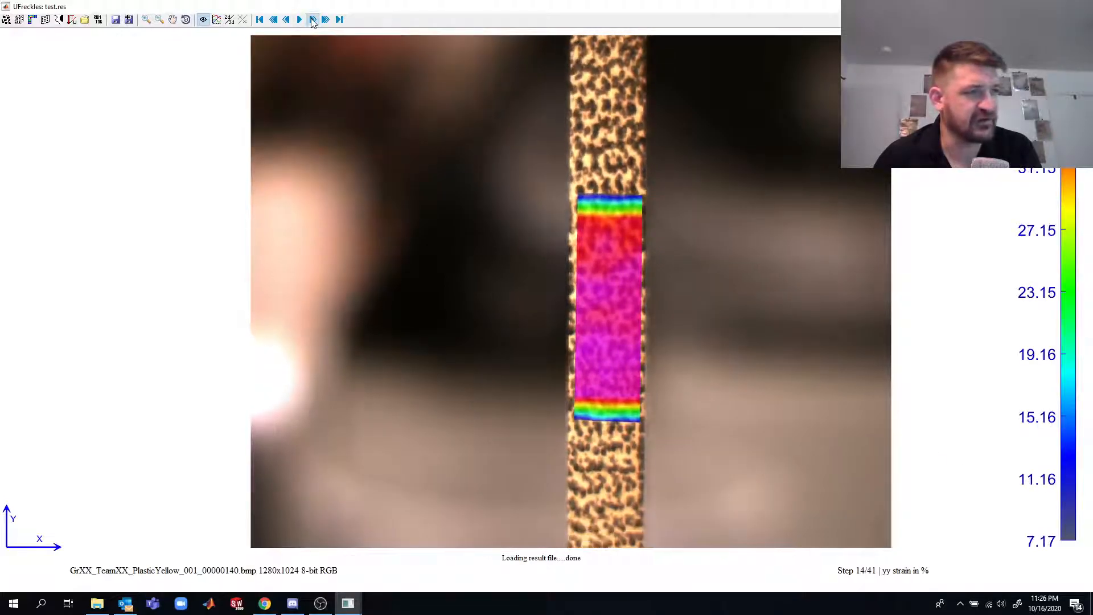
{"action": "left_click", "coordinate": [312, 22]}
{"action": "left_click", "coordinate": [313, 22]}
{"action": "left_click", "coordinate": [313, 21]}
{"action": "left_click", "coordinate": [312, 22]}
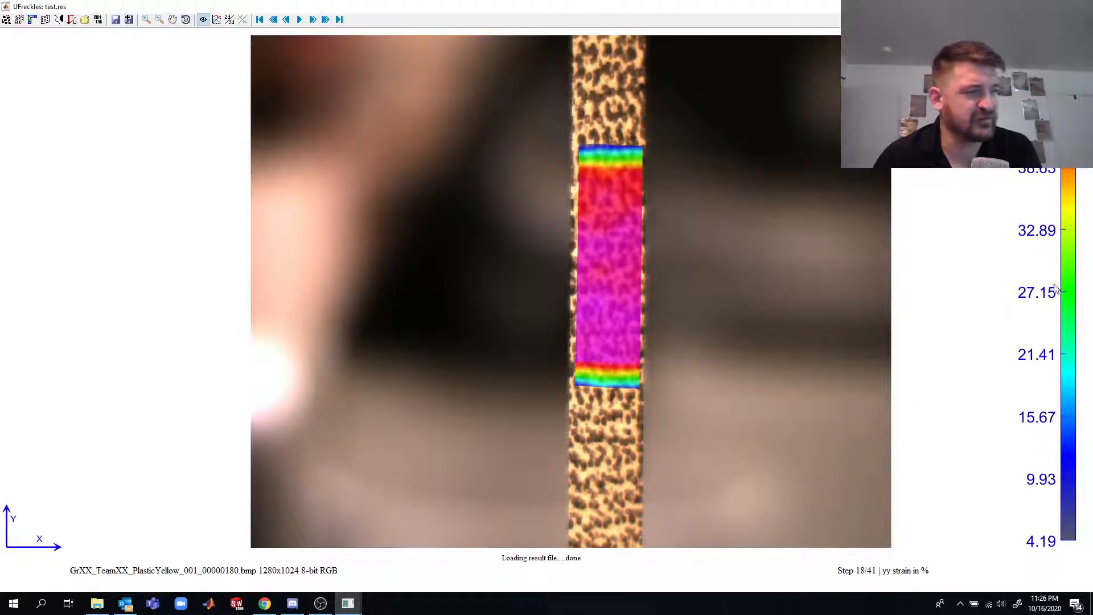
- Set the strain map's color scale to Overall Min-Max
{"action": "right_click", "coordinate": [620, 301]}
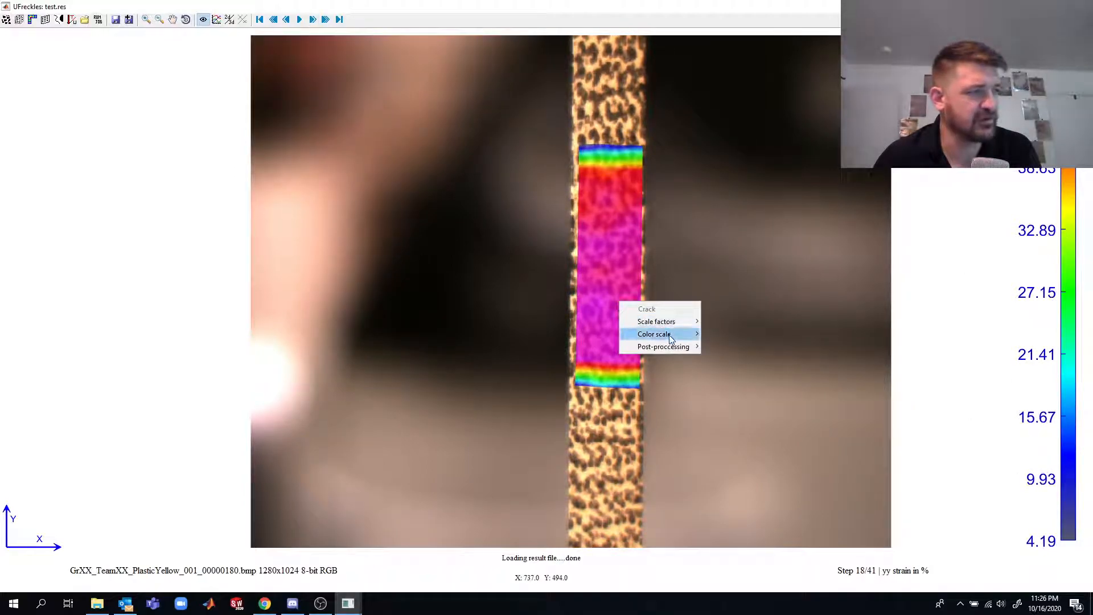
{"action": "mouse_move", "coordinate": [675, 337]}
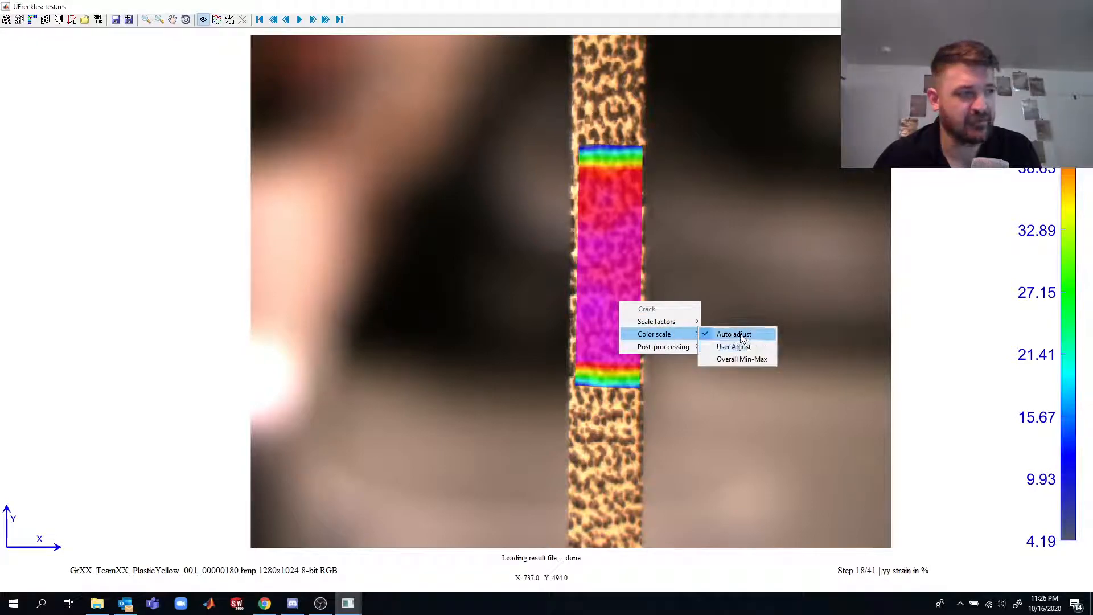
{"action": "left_click", "coordinate": [738, 359]}
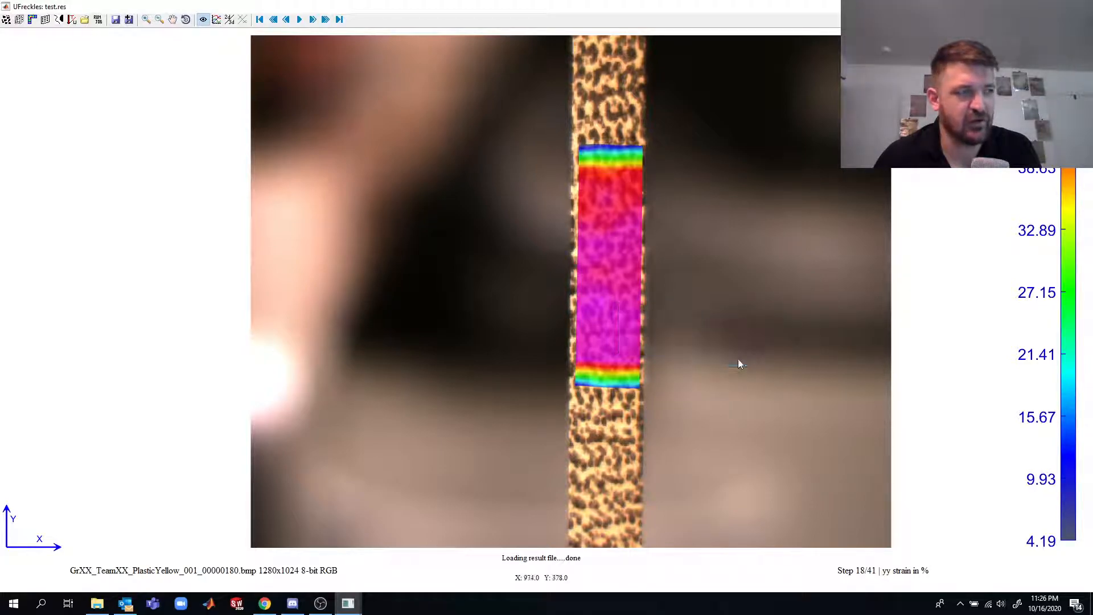
- Skip through the yy strain results to the final step and return to the start of the sequence
{"action": "left_click", "coordinate": [326, 21]}
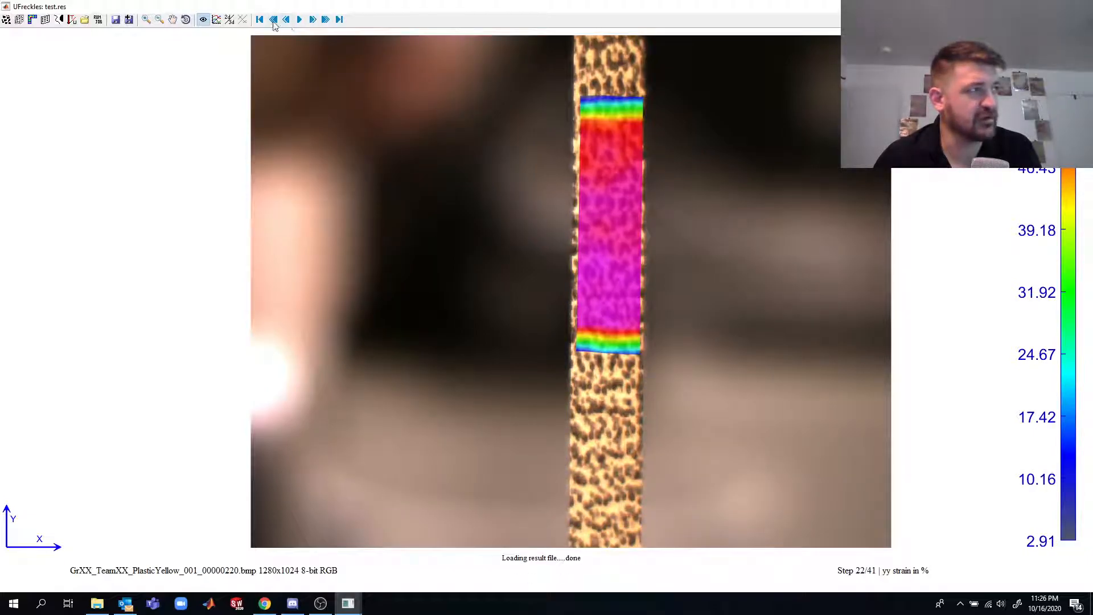
{"action": "left_click", "coordinate": [340, 21]}
{"action": "left_click", "coordinate": [260, 20]}
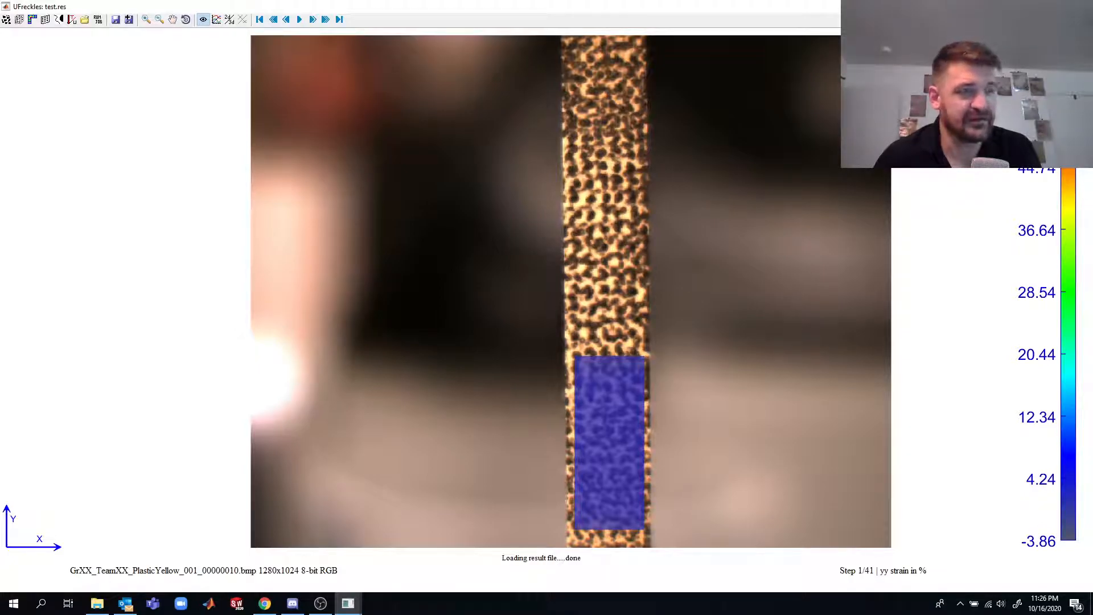
- Step forward through the yy strain map with the overall color scale up to step 32
{"action": "left_click", "coordinate": [312, 20]}
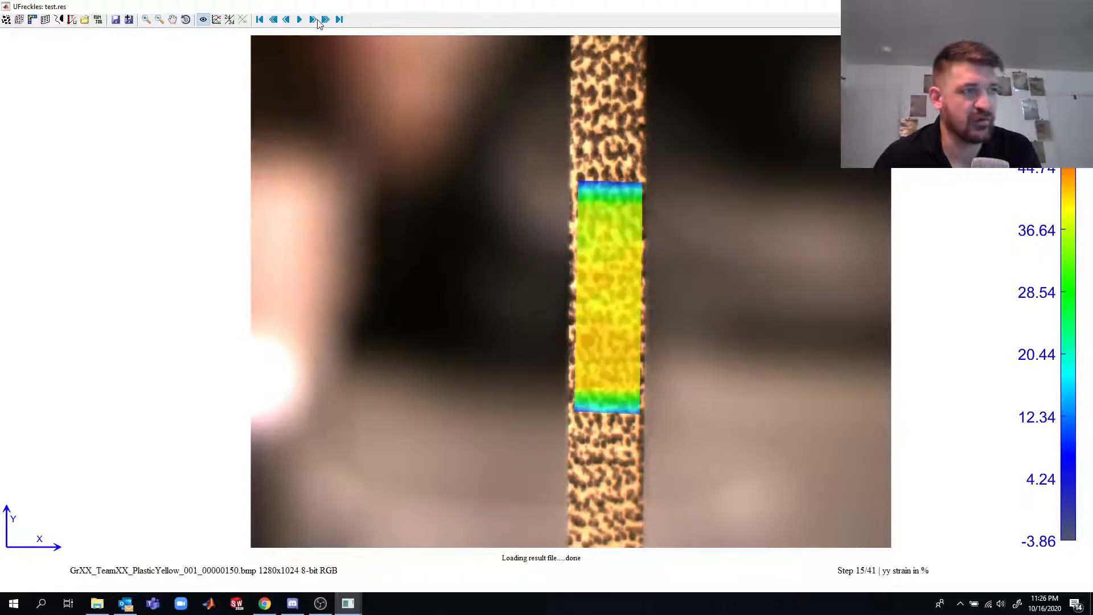
{"action": "left_click", "coordinate": [318, 21]}
{"action": "left_click", "coordinate": [318, 21]}
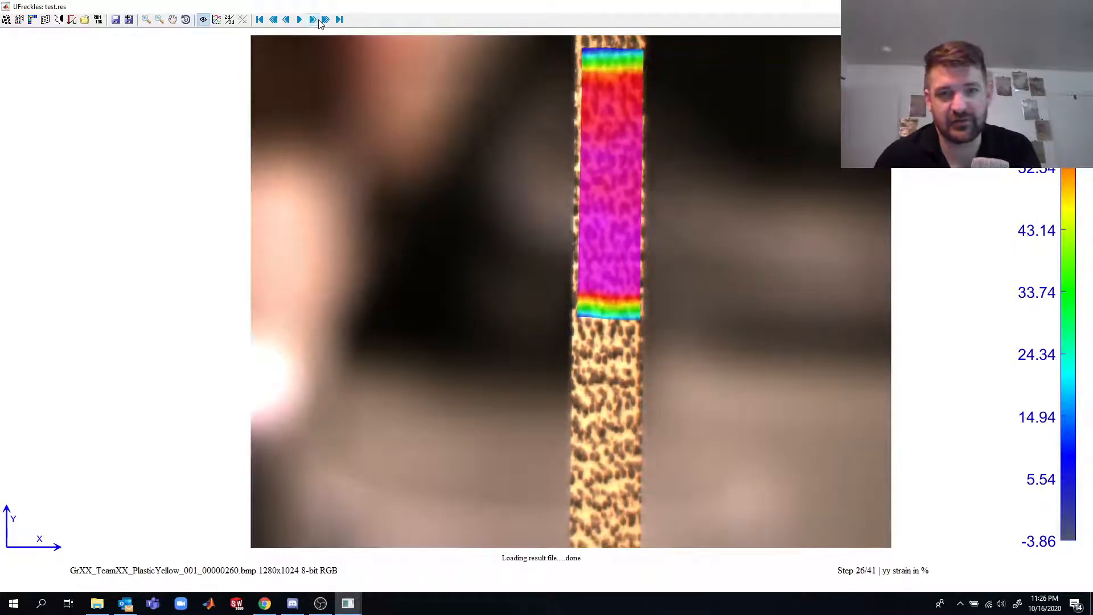
{"action": "left_click", "coordinate": [318, 21]}
{"action": "left_click", "coordinate": [318, 21]}
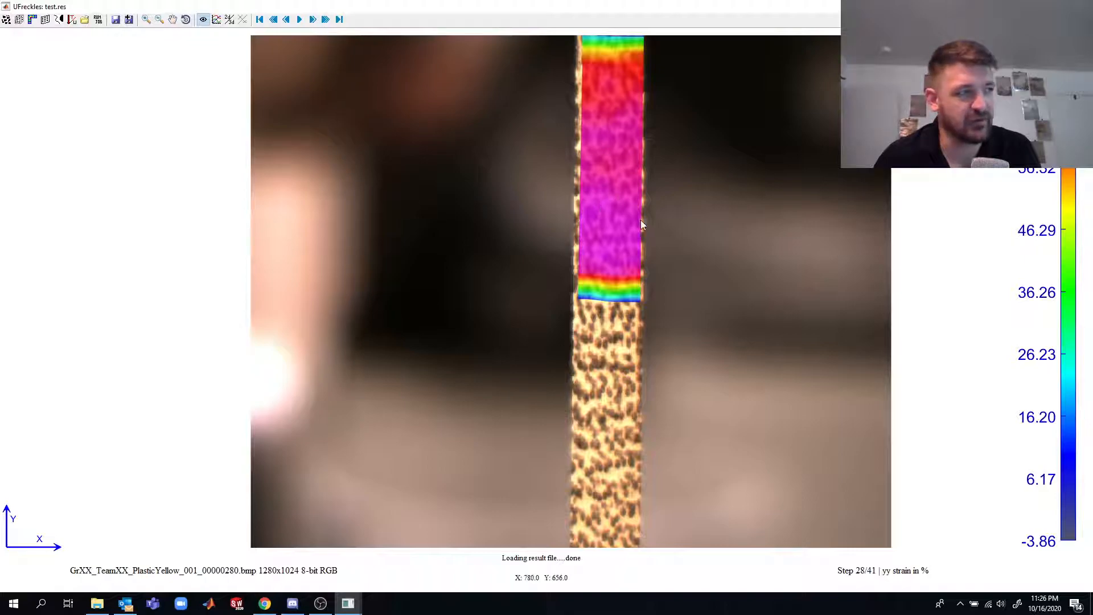
{"action": "left_click", "coordinate": [313, 20]}
{"action": "left_click", "coordinate": [312, 20]}
{"action": "left_click", "coordinate": [313, 20]}
{"action": "left_click", "coordinate": [313, 20]}
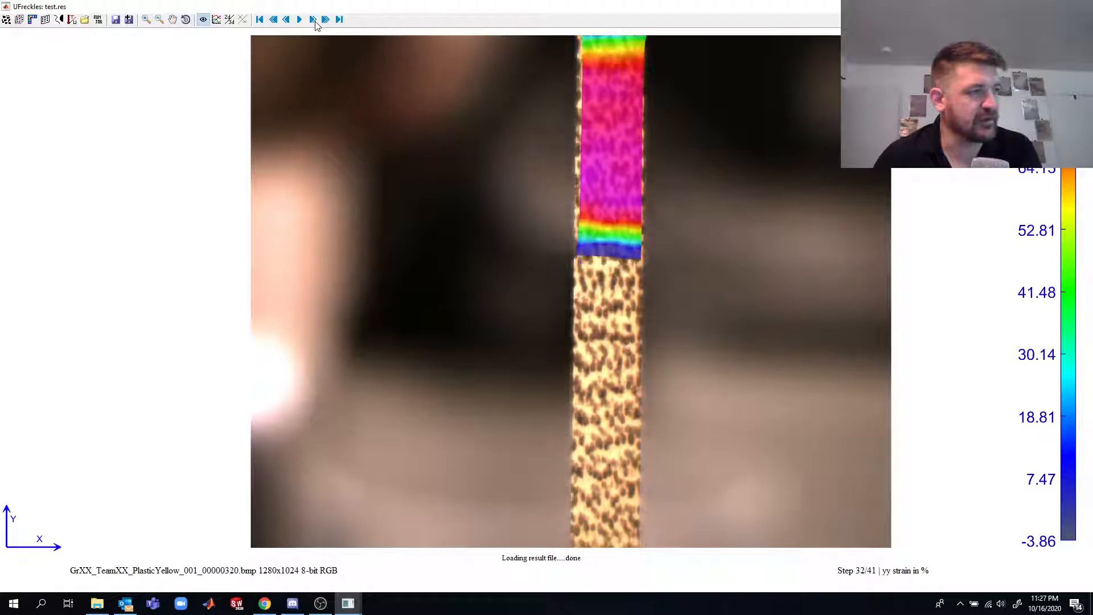
- Step back through the yy strain results in larger jumps to step 4
{"action": "left_click", "coordinate": [275, 21]}
{"action": "left_click", "coordinate": [275, 21]}
{"action": "left_click", "coordinate": [276, 20]}
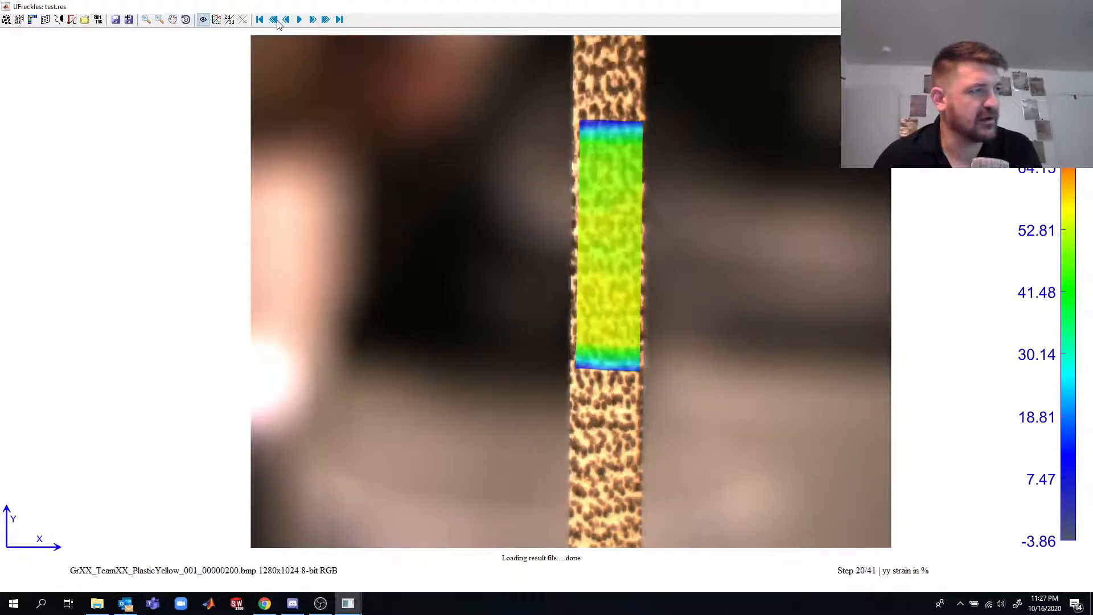
{"action": "left_click", "coordinate": [275, 20]}
{"action": "left_click", "coordinate": [276, 21]}
{"action": "left_click", "coordinate": [275, 20]}
{"action": "left_click", "coordinate": [276, 21]}
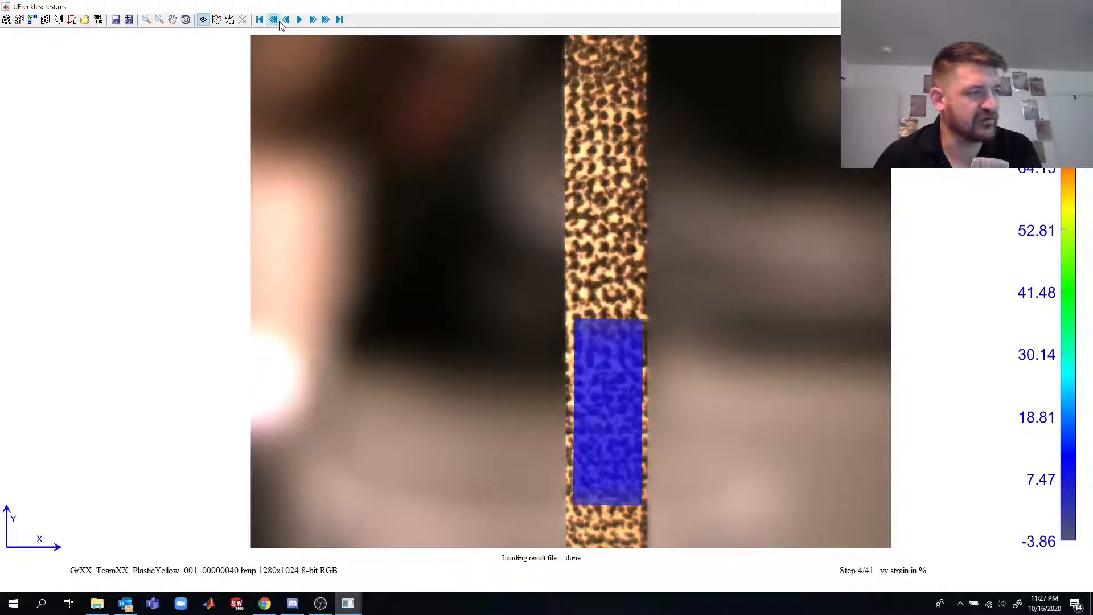
- Browse the early steps of the yy strain results and return to the start of the sequence
{"action": "left_click", "coordinate": [277, 20]}
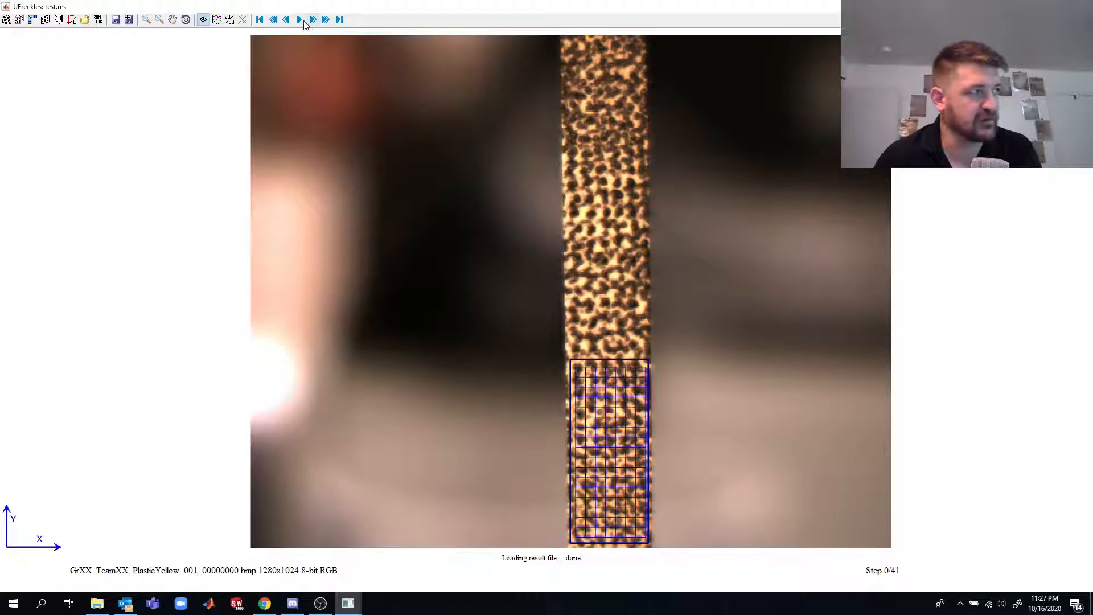
{"action": "left_click", "coordinate": [313, 20]}
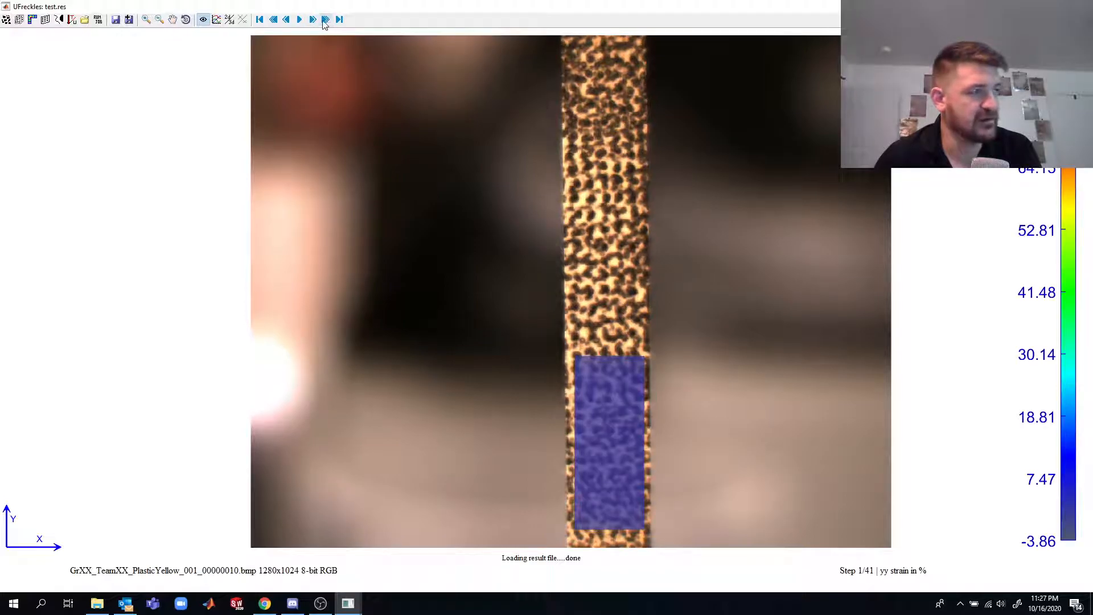
{"action": "left_click", "coordinate": [325, 20]}
{"action": "left_click", "coordinate": [326, 20]}
{"action": "left_click", "coordinate": [325, 20]}
{"action": "left_click", "coordinate": [325, 20]}
{"action": "left_click", "coordinate": [325, 20]}
{"action": "left_click", "coordinate": [287, 20]}
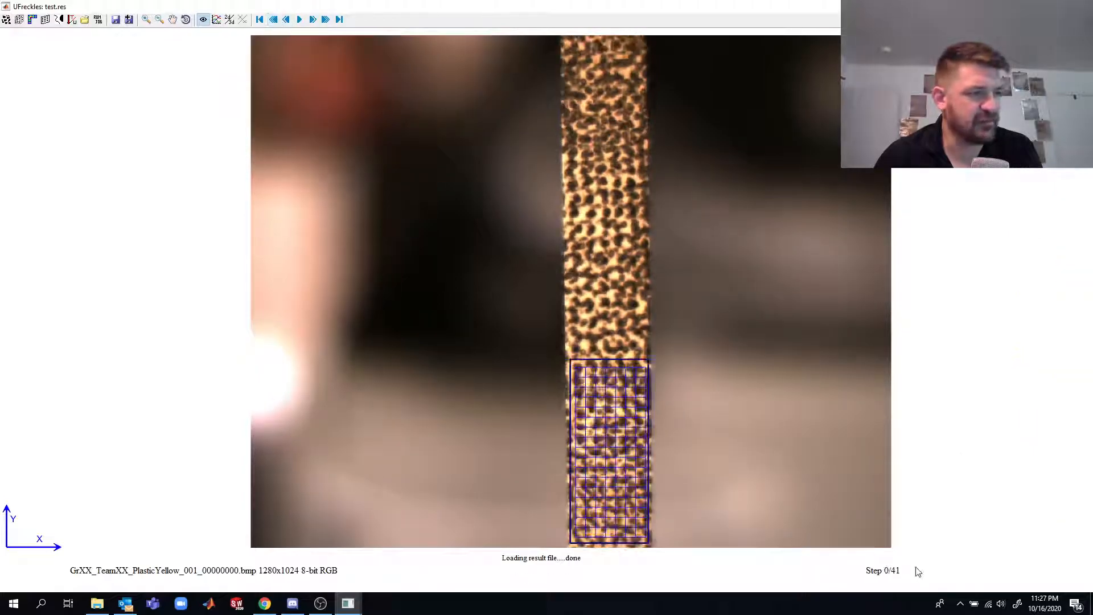
- Display the Exx strain field instead of the yy strain and advance to step 1
{"action": "right_click", "coordinate": [886, 577]}
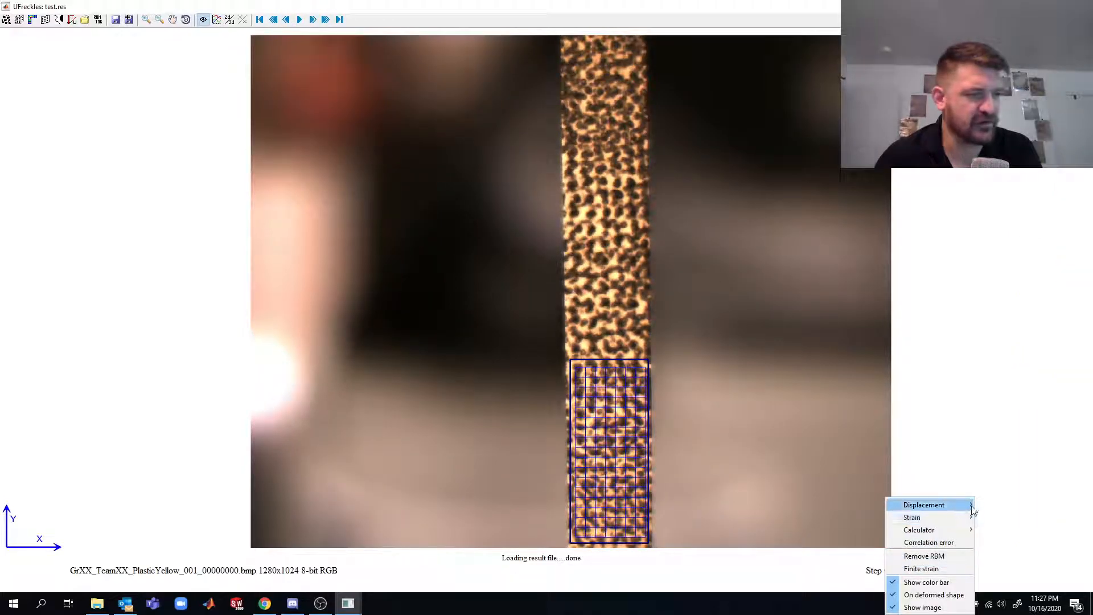
{"action": "mouse_move", "coordinate": [962, 517]}
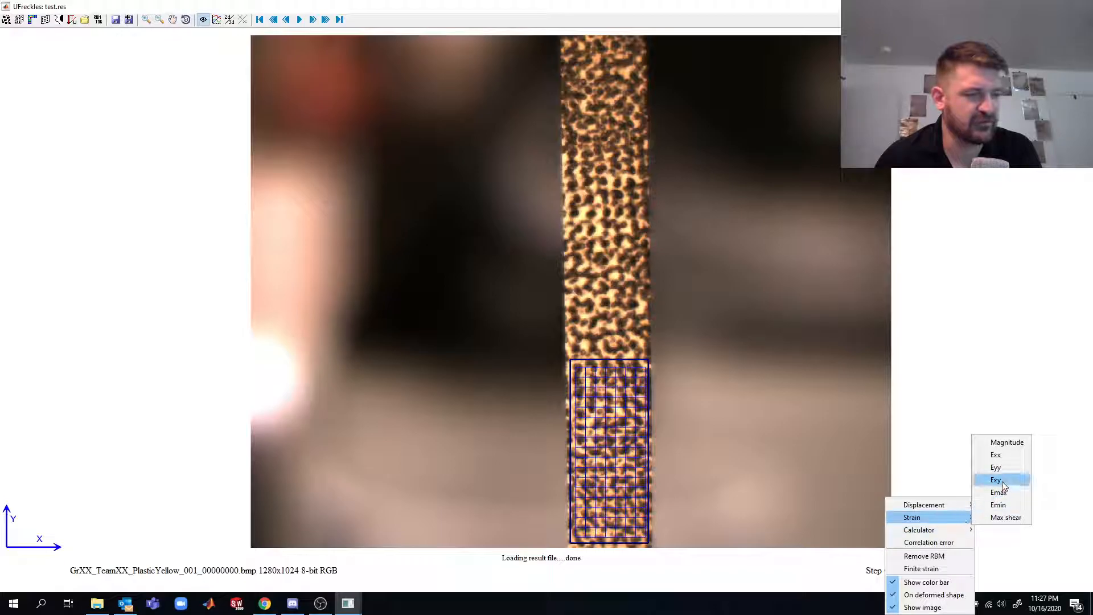
{"action": "left_click", "coordinate": [997, 455]}
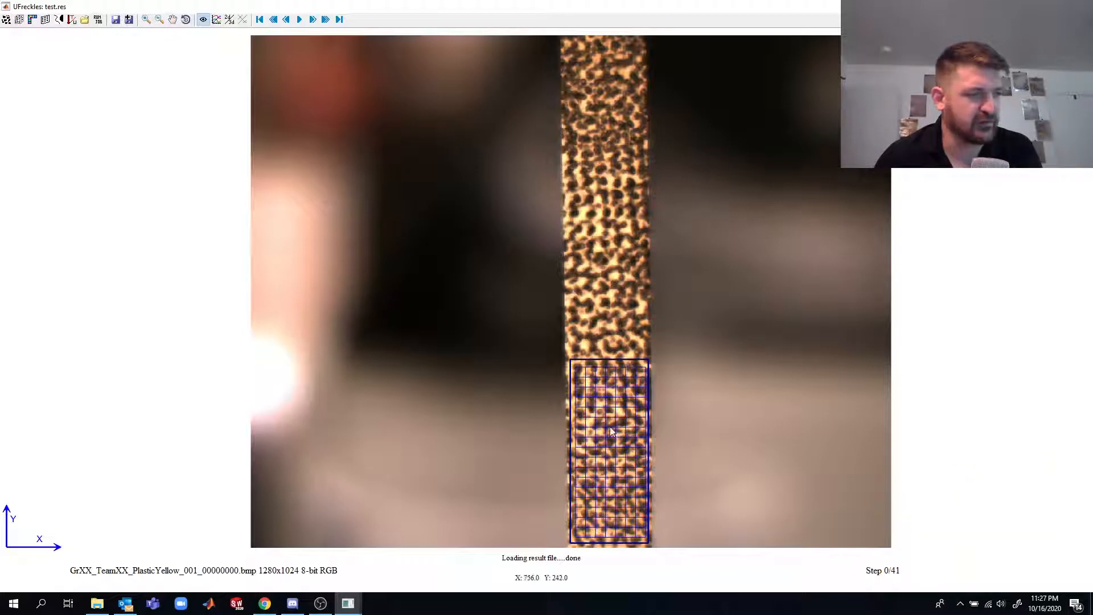
{"action": "left_click", "coordinate": [302, 19]}
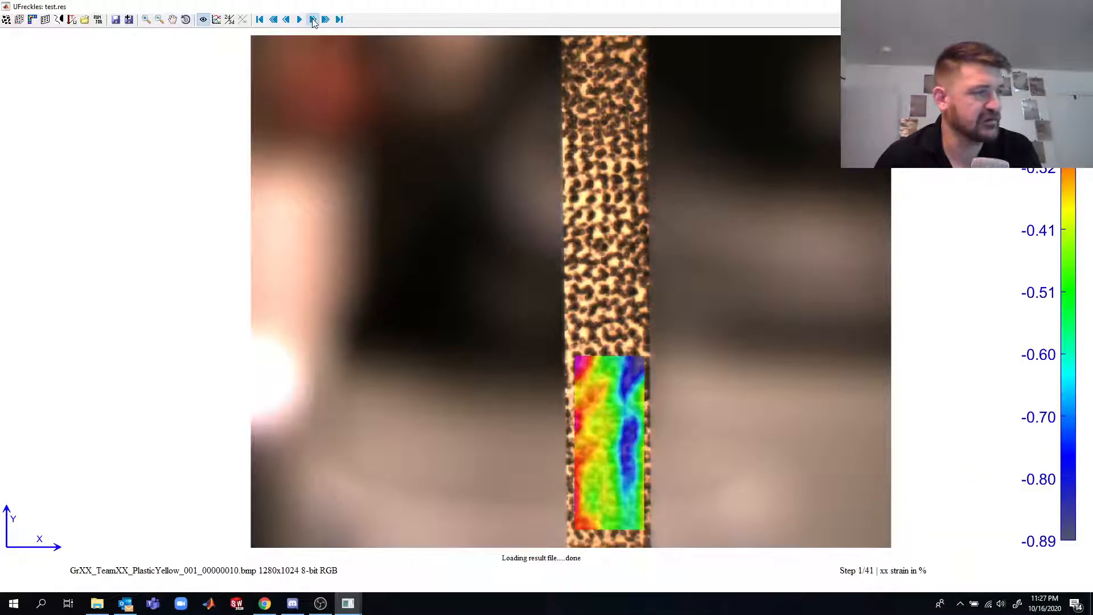
- Set the xx strain map's color scale to Overall Min-Max and compare steps 3 and 7
{"action": "right_click", "coordinate": [619, 396]}
{"action": "mouse_move", "coordinate": [689, 429]}
{"action": "left_click", "coordinate": [761, 453]}
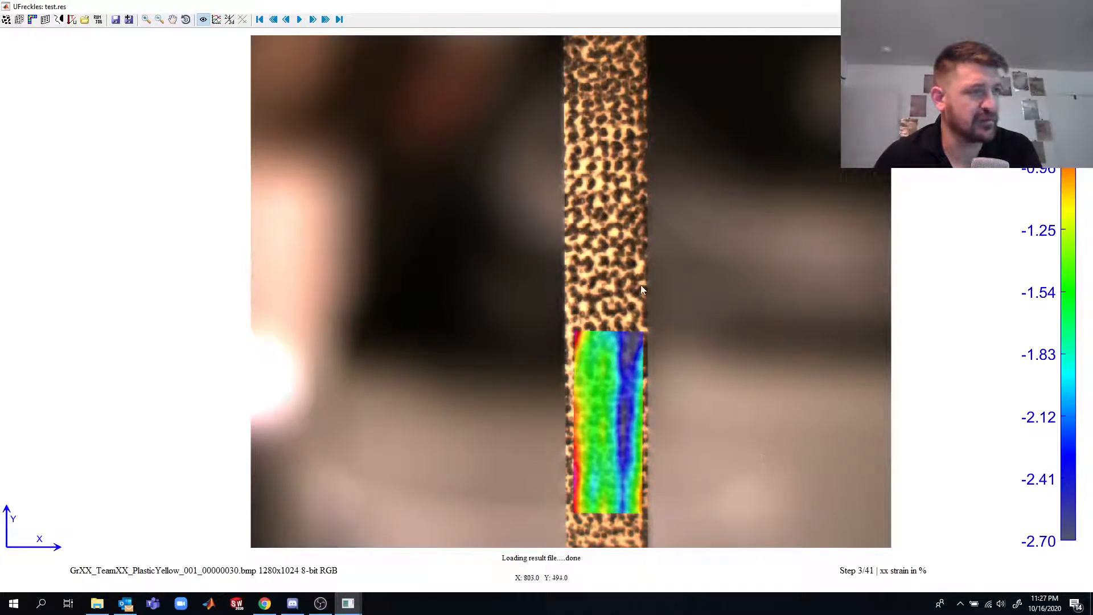
{"action": "left_click", "coordinate": [326, 20]}
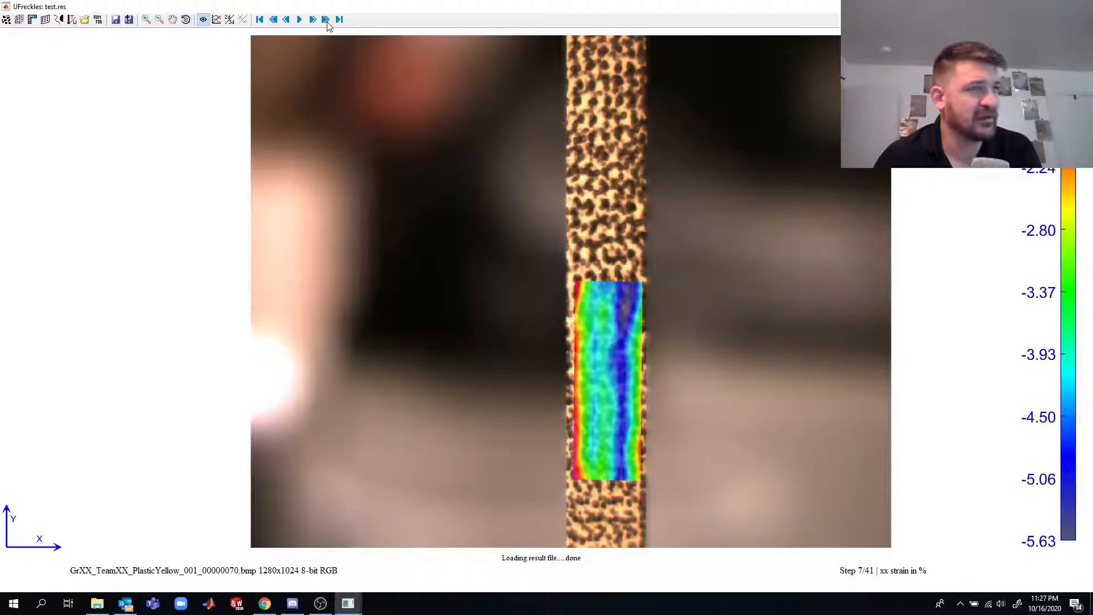
{"action": "left_click", "coordinate": [274, 20]}
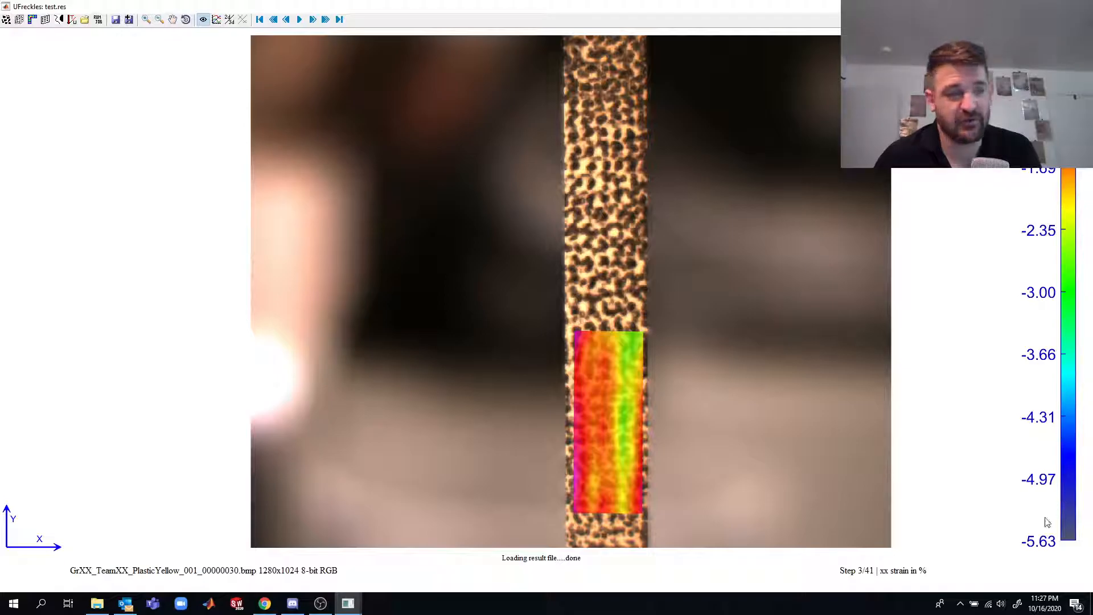
- Step forward through the xx strain results to step 29 and return to the start of the sequence
{"action": "left_click", "coordinate": [316, 21]}
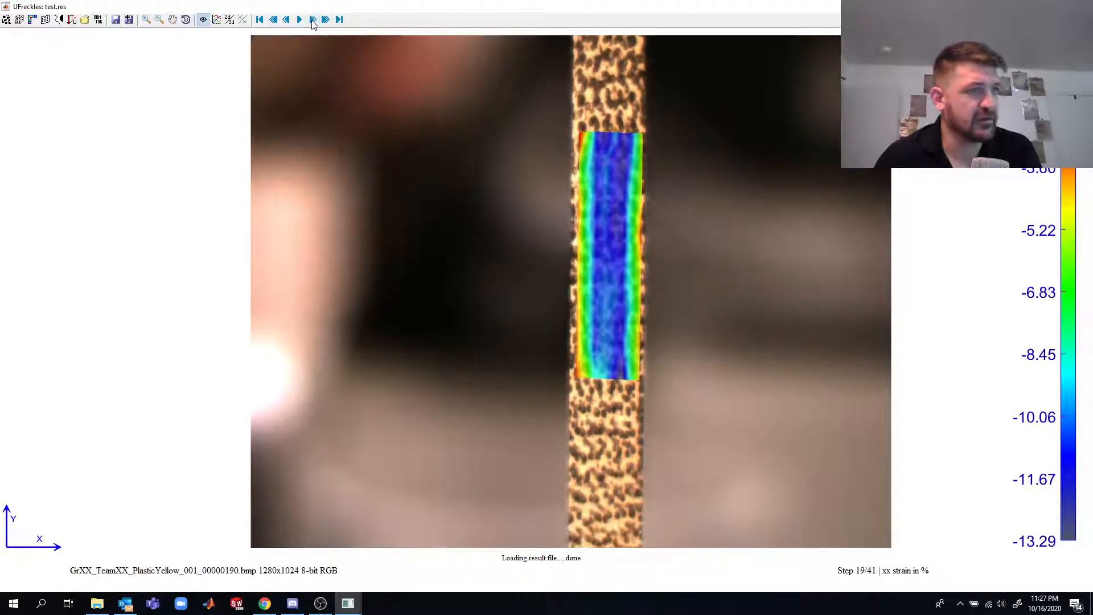
{"action": "left_click", "coordinate": [316, 21]}
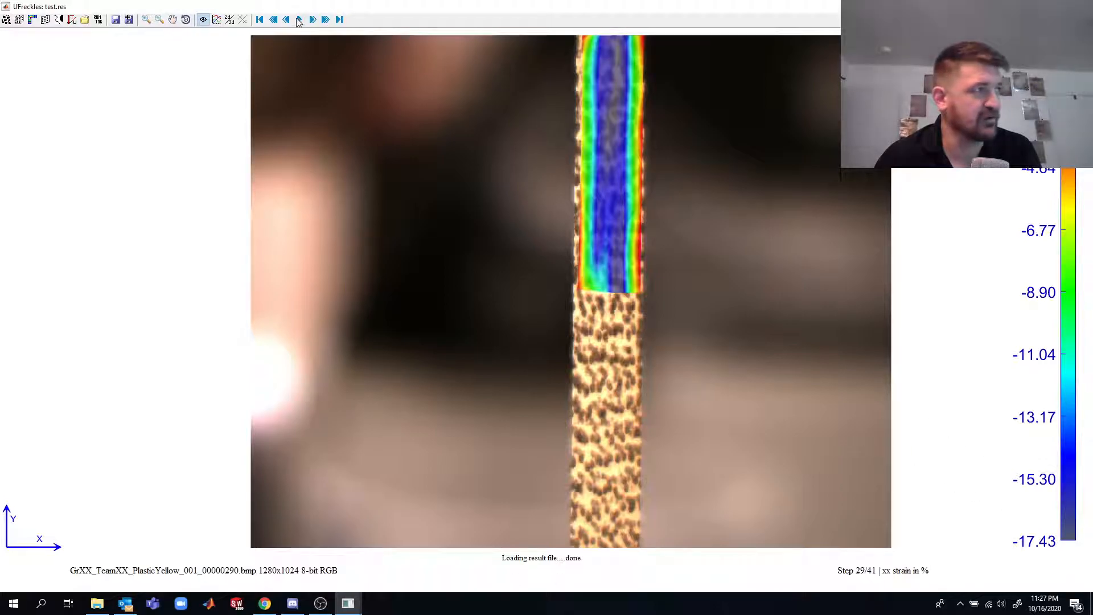
{"action": "left_click", "coordinate": [273, 20]}
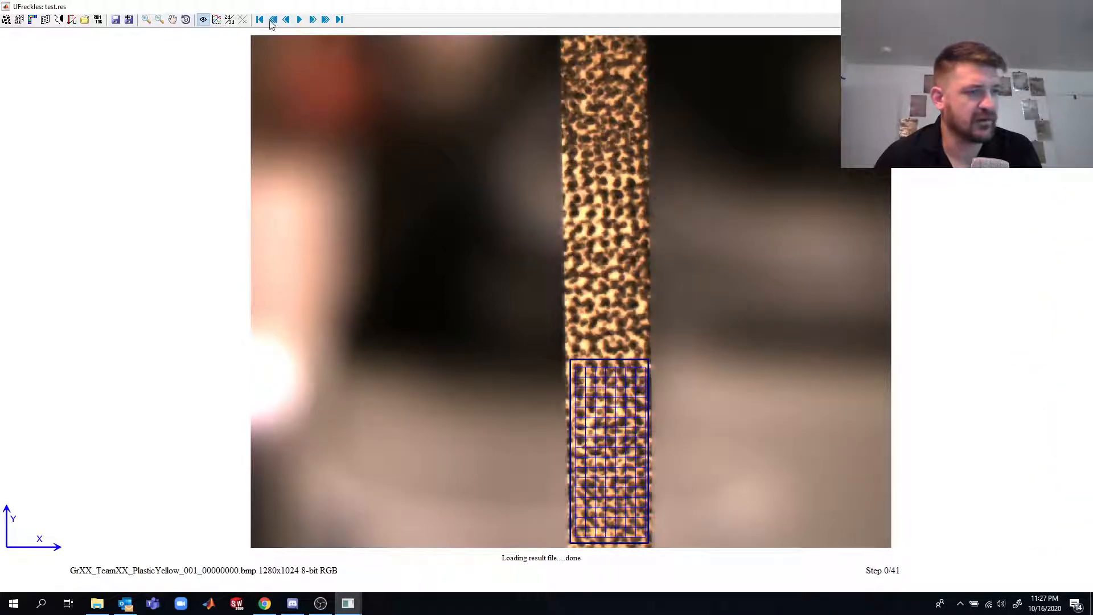
- Examine the xx strain map at step 2 and at step 28, and go back to the undeformed image
{"action": "left_click", "coordinate": [312, 21]}
{"action": "left_click", "coordinate": [312, 20]}
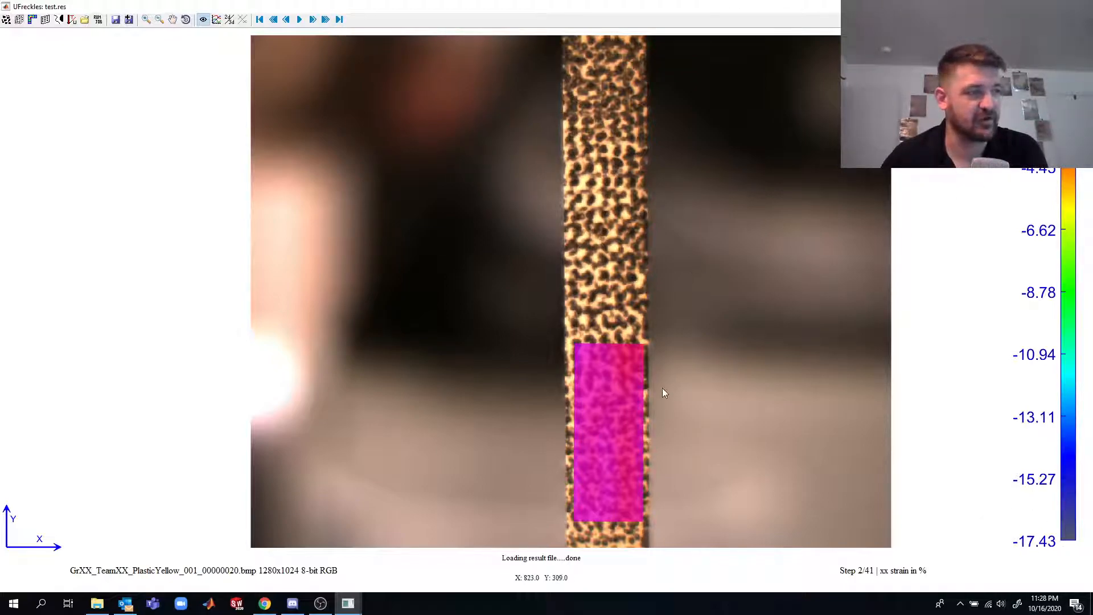
{"action": "double_click", "coordinate": [316, 19]}
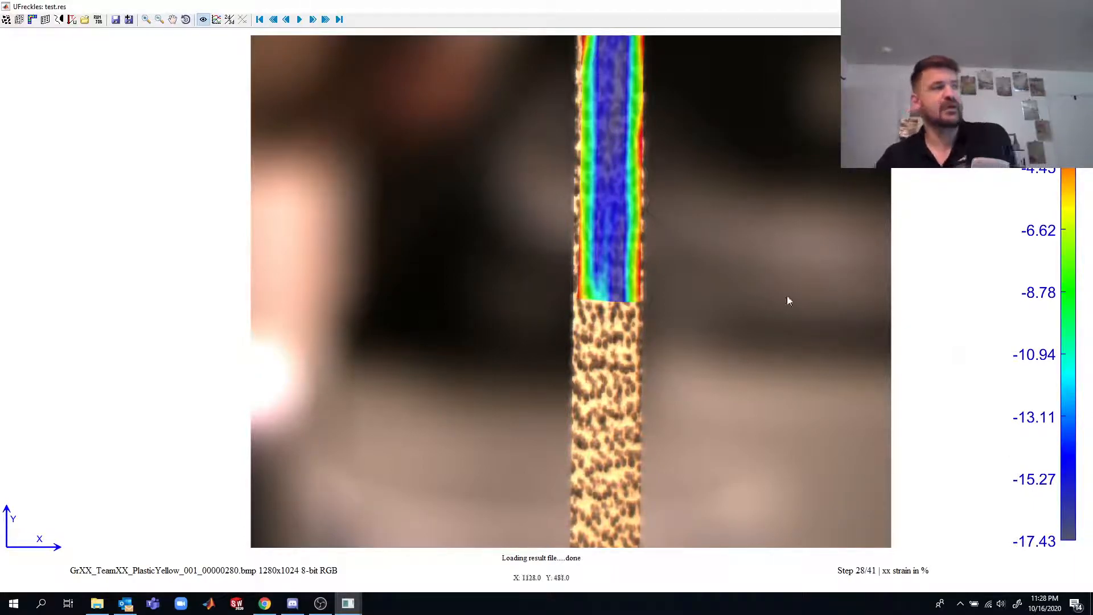
{"action": "left_click", "coordinate": [273, 19]}
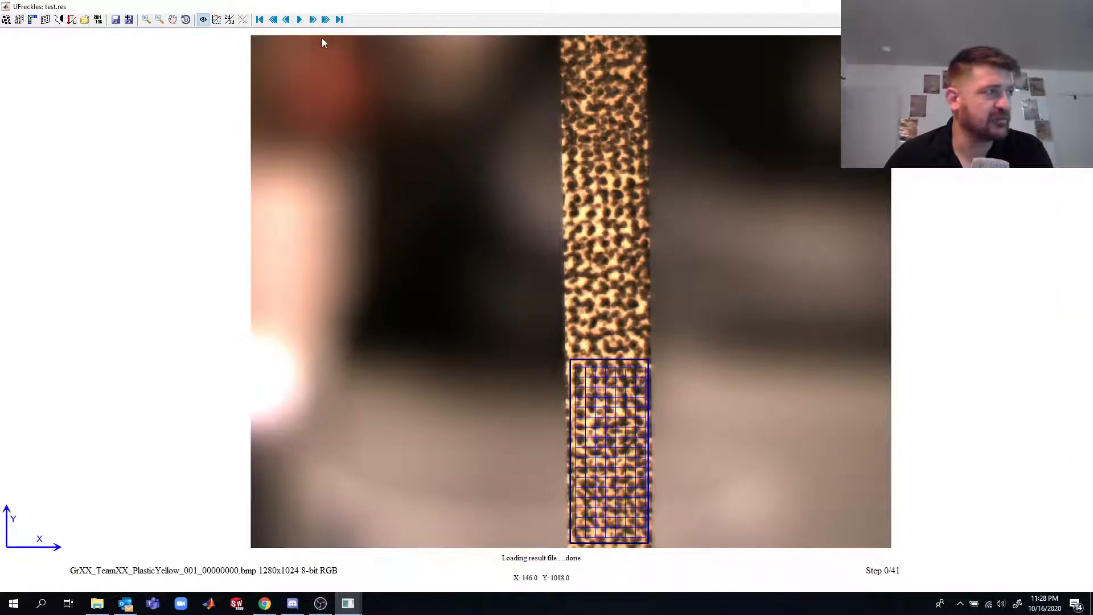
- At step 2, plot the strains over a horizontal line about 73 pixels long across the mesh's middle and move the plot window off the specimen
{"action": "left_click", "coordinate": [313, 19]}
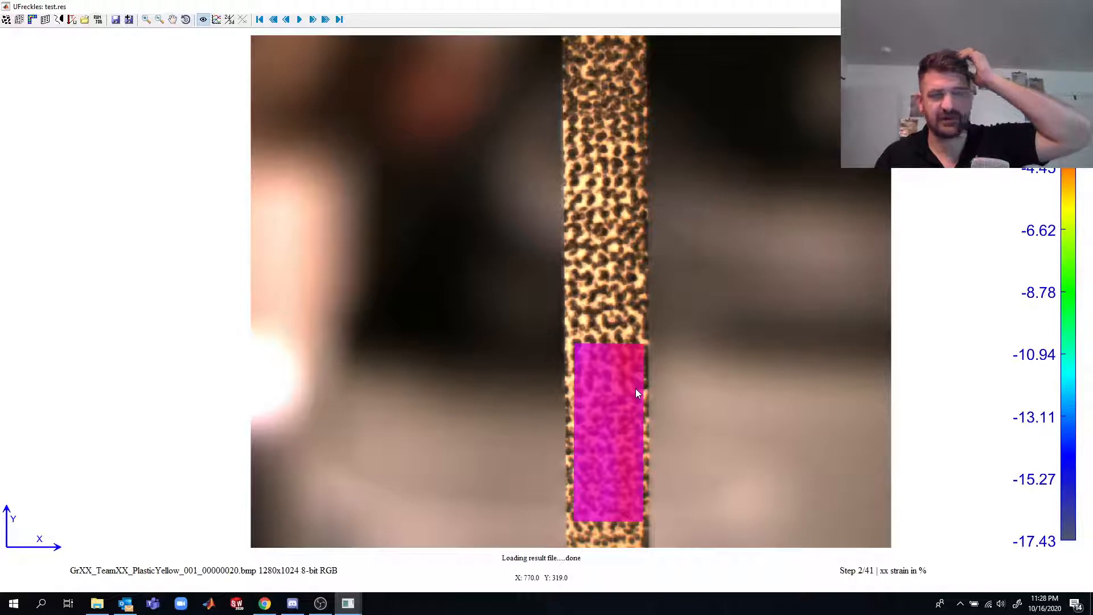
{"action": "right_click", "coordinate": [608, 426]}
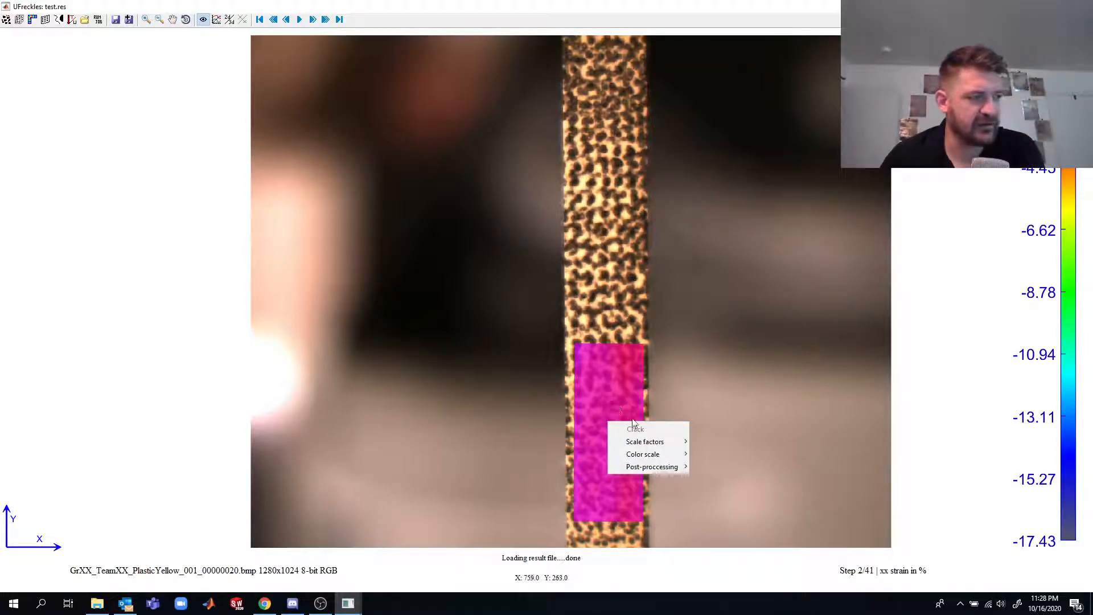
{"action": "mouse_move", "coordinate": [676, 475]}
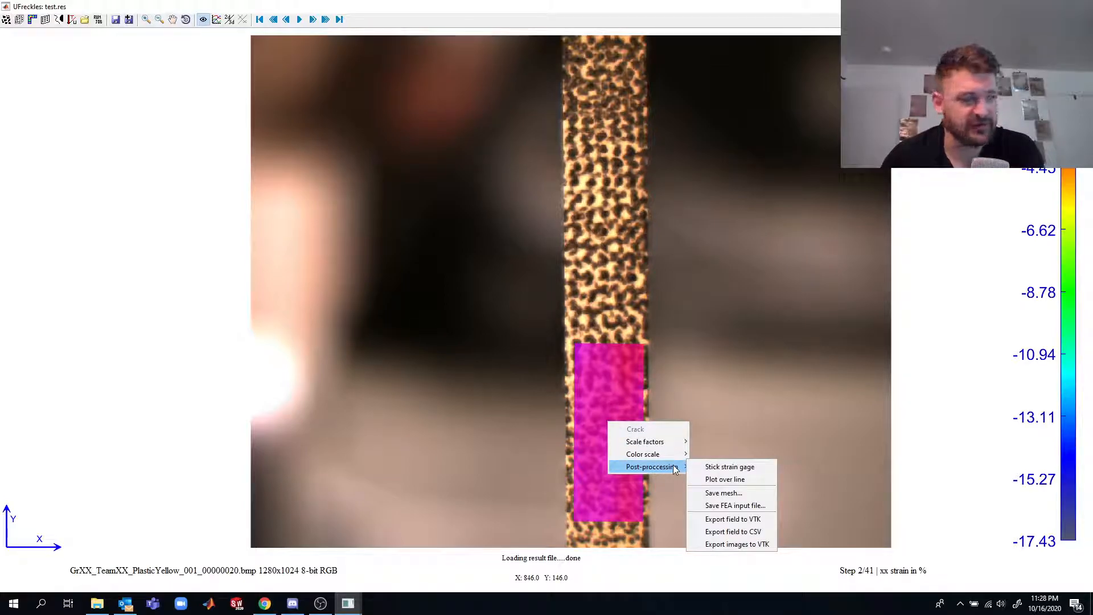
{"action": "left_click", "coordinate": [735, 480]}
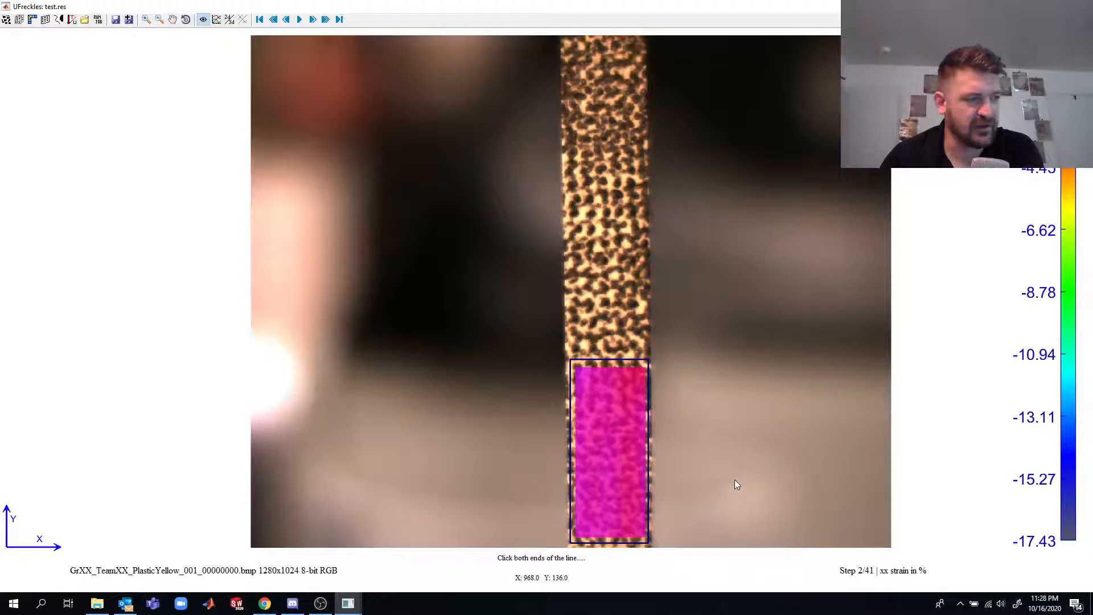
{"action": "left_click", "coordinate": [592, 459]}
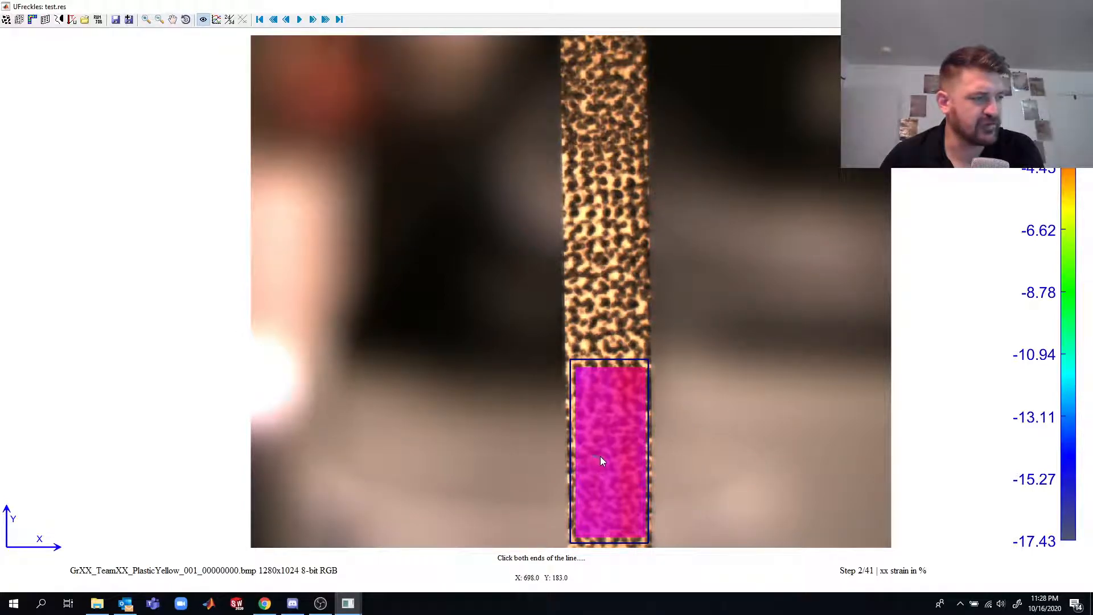
{"action": "left_click", "coordinate": [631, 459]}
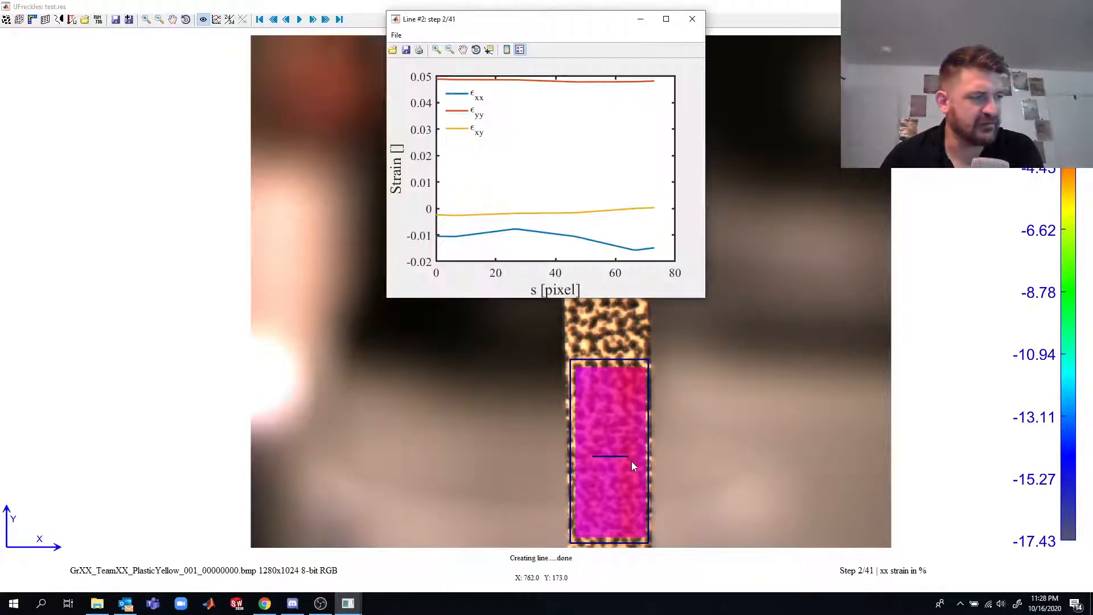
{"action": "left_click_drag", "start_coordinate": [565, 32], "coordinate": [473, 69]}
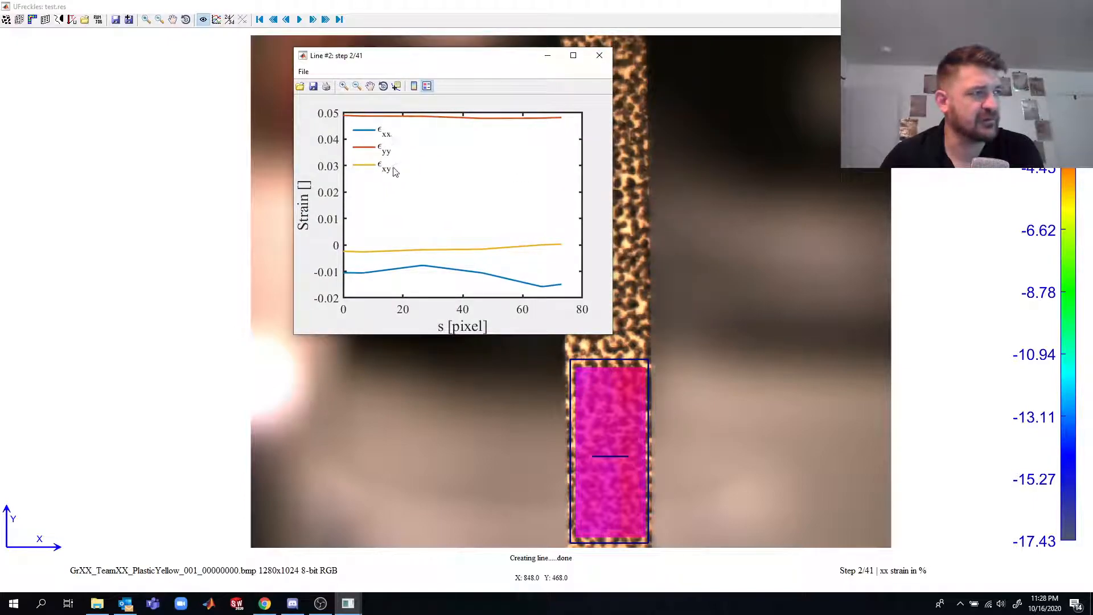
{"action": "left_click_drag", "start_coordinate": [480, 61], "coordinate": [308, 125]}
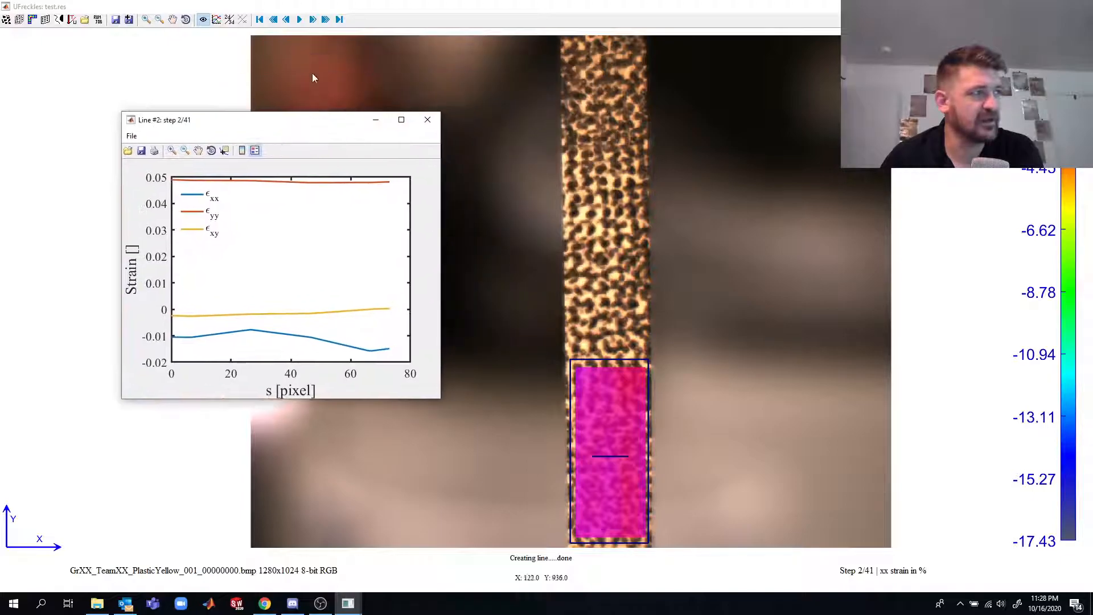
- Advance the results to step 12 while watching the strain curves of the line plot
{"action": "left_click", "coordinate": [314, 20]}
{"action": "left_click", "coordinate": [314, 19]}
{"action": "left_click", "coordinate": [314, 20]}
{"action": "left_click", "coordinate": [315, 20]}
{"action": "left_click", "coordinate": [314, 20]}
{"action": "left_click", "coordinate": [315, 19]}
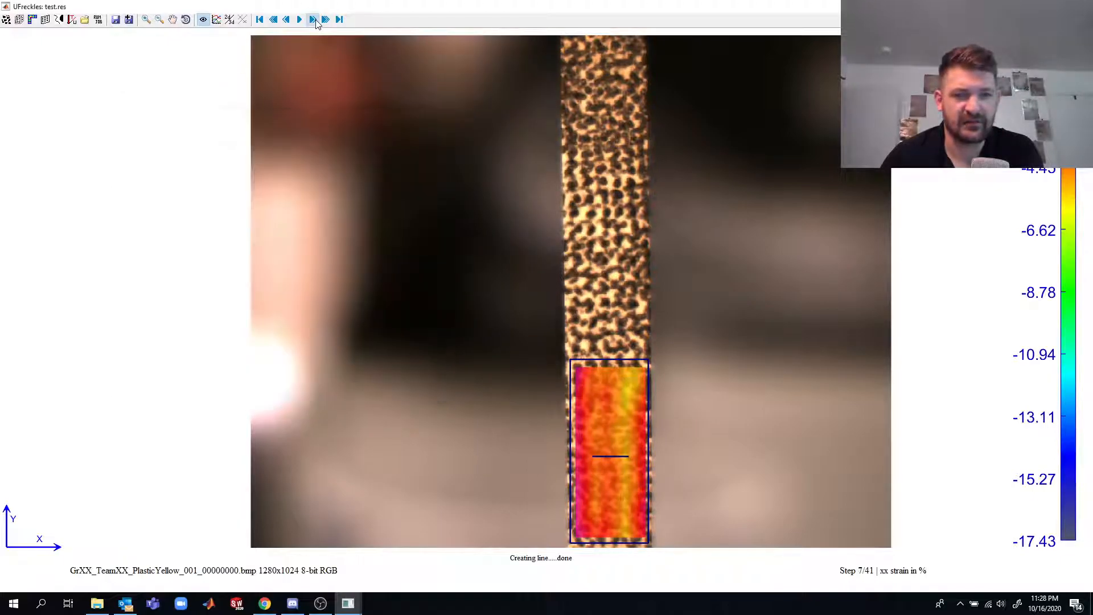
{"action": "left_click", "coordinate": [315, 20]}
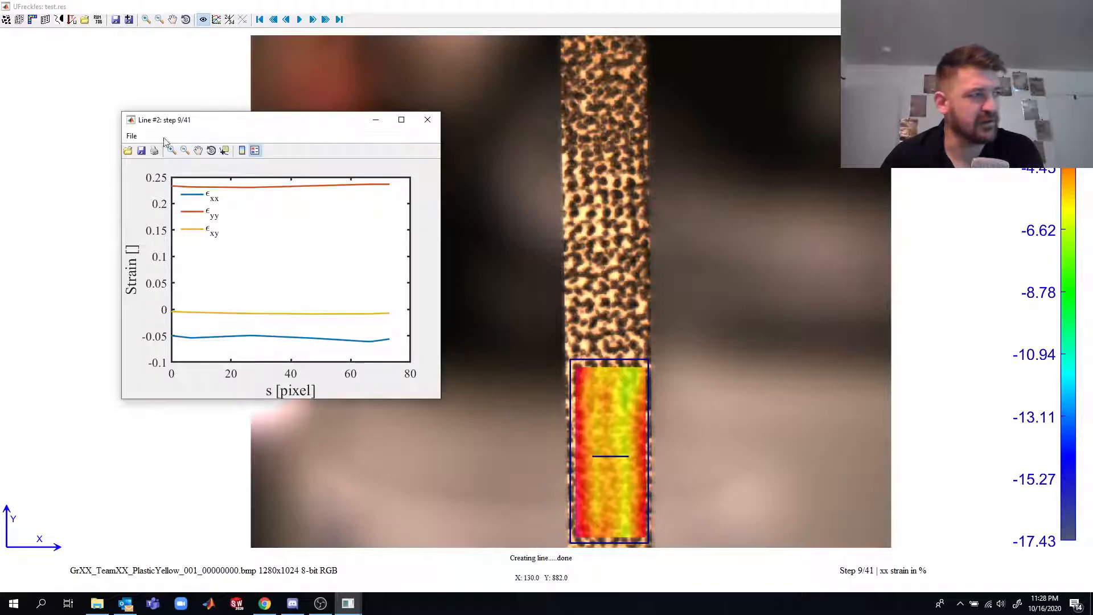
{"action": "left_click", "coordinate": [311, 19]}
{"action": "left_click", "coordinate": [311, 19]}
{"action": "left_click", "coordinate": [311, 19]}
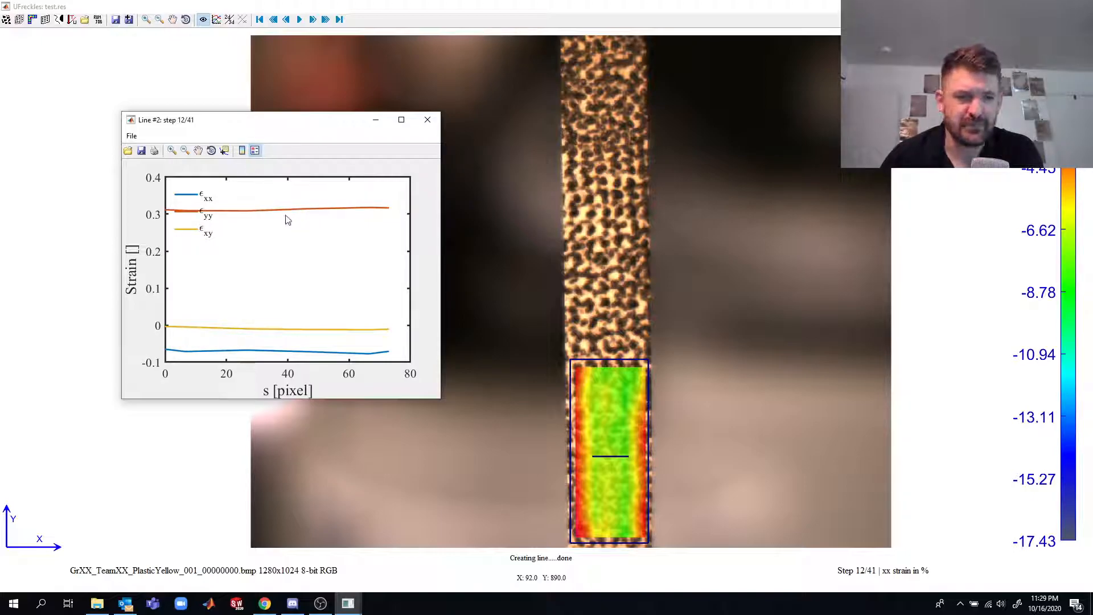
- Place a data tip on the line plot's εyy curve at X 40 and return to the start of the sequence
{"action": "left_click", "coordinate": [225, 150]}
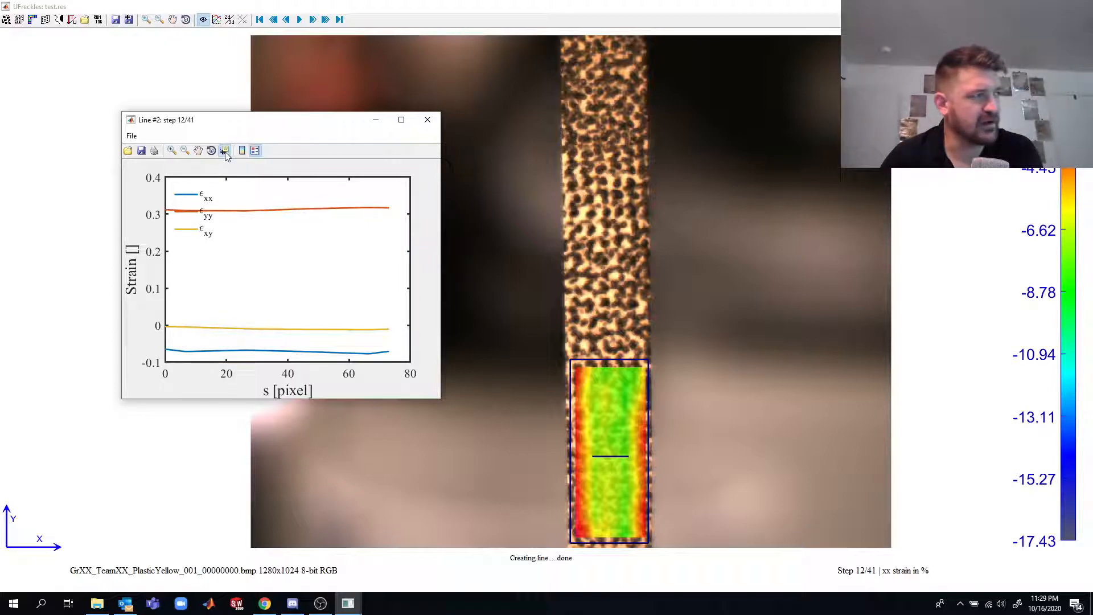
{"action": "left_click", "coordinate": [296, 224]}
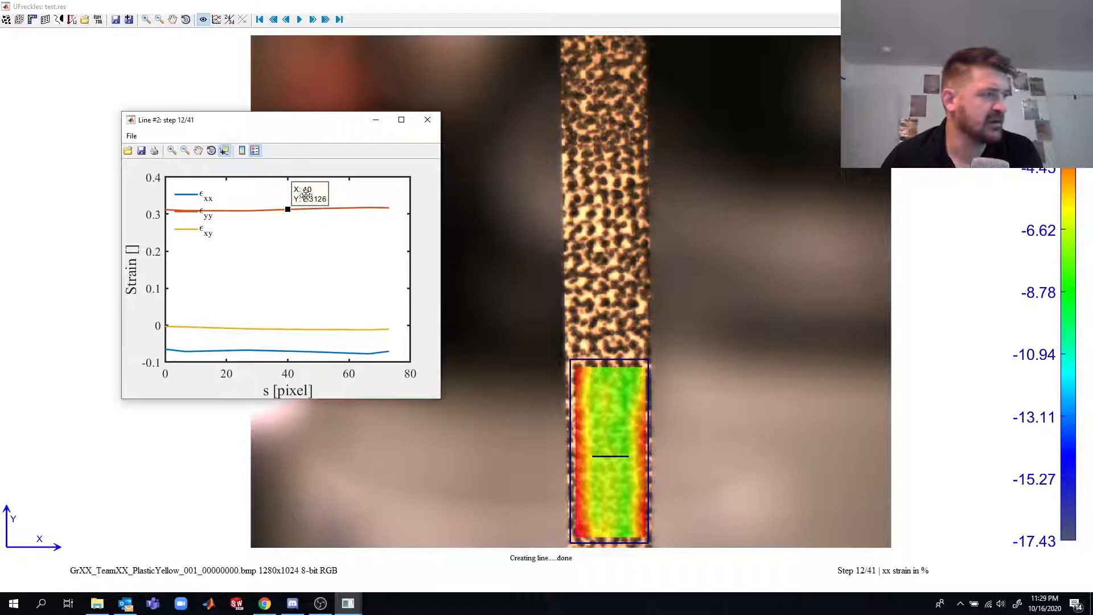
{"action": "left_click", "coordinate": [287, 20]}
{"action": "left_click", "coordinate": [274, 20]}
{"action": "left_click", "coordinate": [259, 20]}
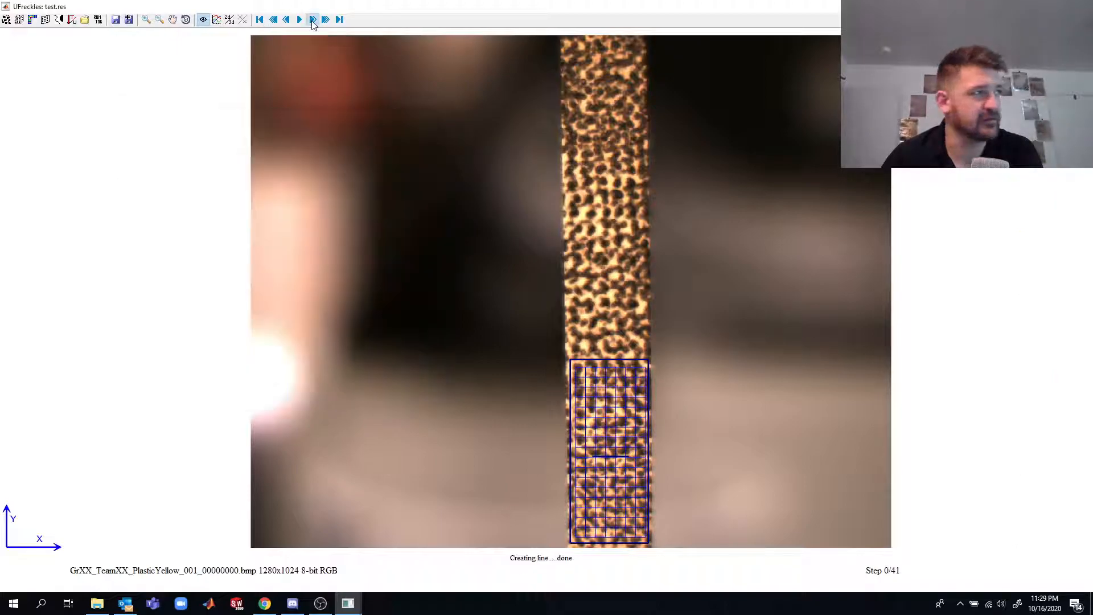
- Step forward one result at a time to step 13, reading the εyy data tip in the line plot
{"action": "left_click", "coordinate": [313, 20]}
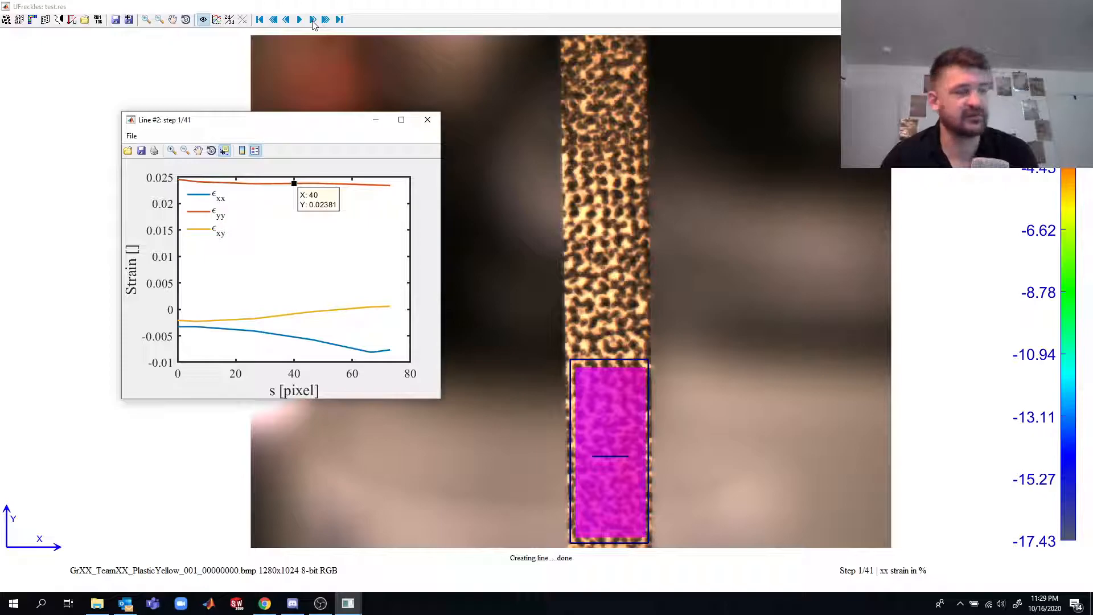
{"action": "left_click", "coordinate": [312, 20]}
{"action": "left_click", "coordinate": [313, 20]}
{"action": "left_click", "coordinate": [312, 20]}
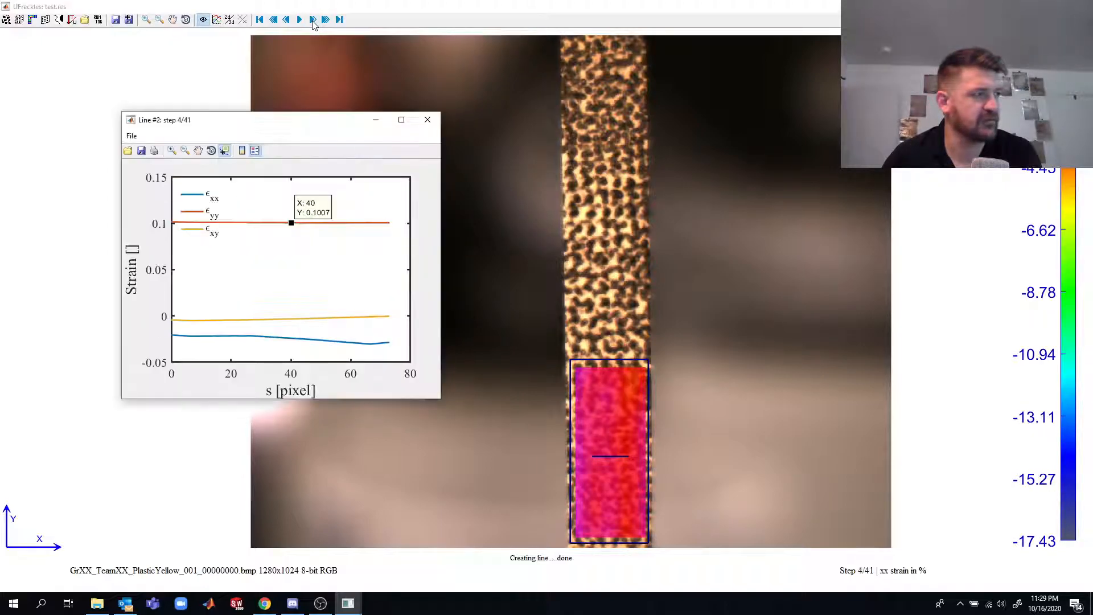
{"action": "left_click", "coordinate": [313, 20]}
{"action": "left_click", "coordinate": [313, 20]}
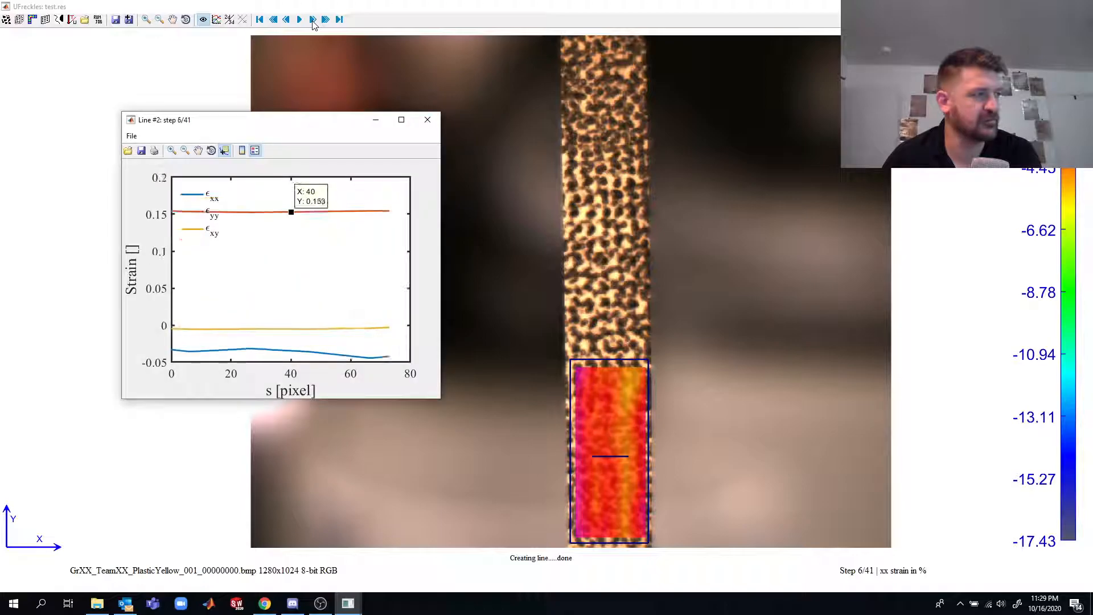
{"action": "left_click", "coordinate": [312, 20]}
{"action": "left_click", "coordinate": [312, 20]}
{"action": "left_click", "coordinate": [312, 20]}
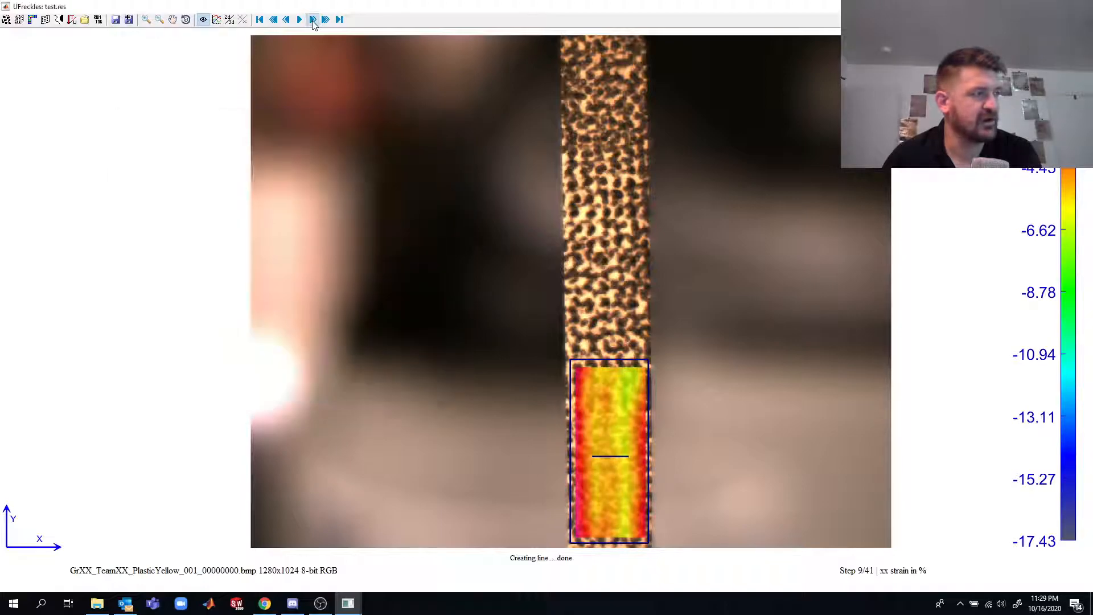
{"action": "left_click", "coordinate": [313, 20]}
{"action": "left_click", "coordinate": [312, 20]}
{"action": "left_click", "coordinate": [312, 20]}
{"action": "left_click", "coordinate": [313, 20]}
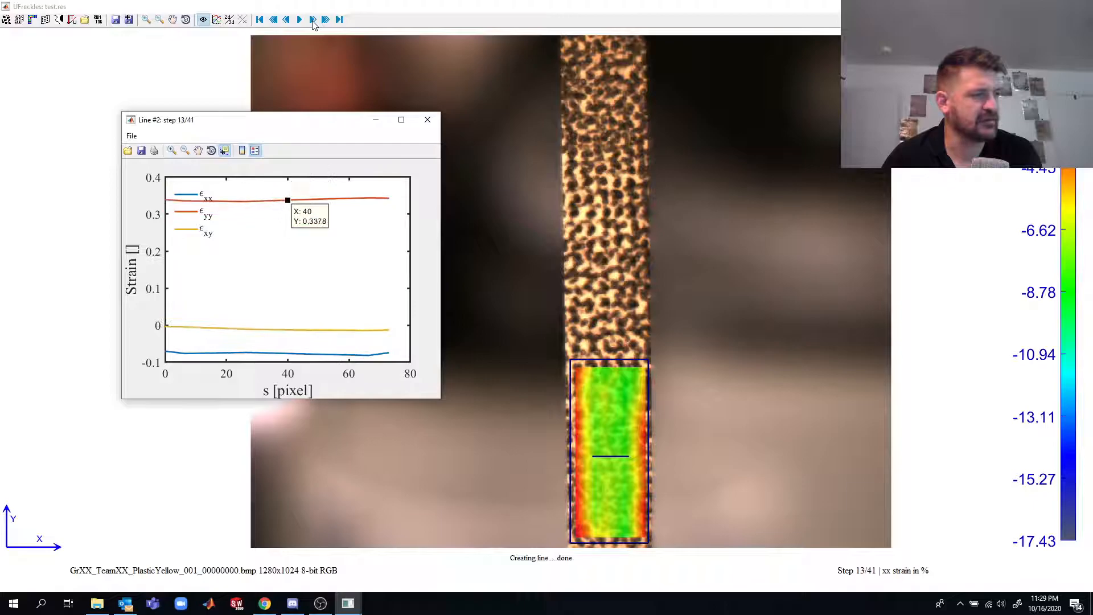
- Advance to step 14 and compare the xx strain map on the undeformed and deformed specimen, ending on the deformed shape
{"action": "left_click", "coordinate": [312, 20]}
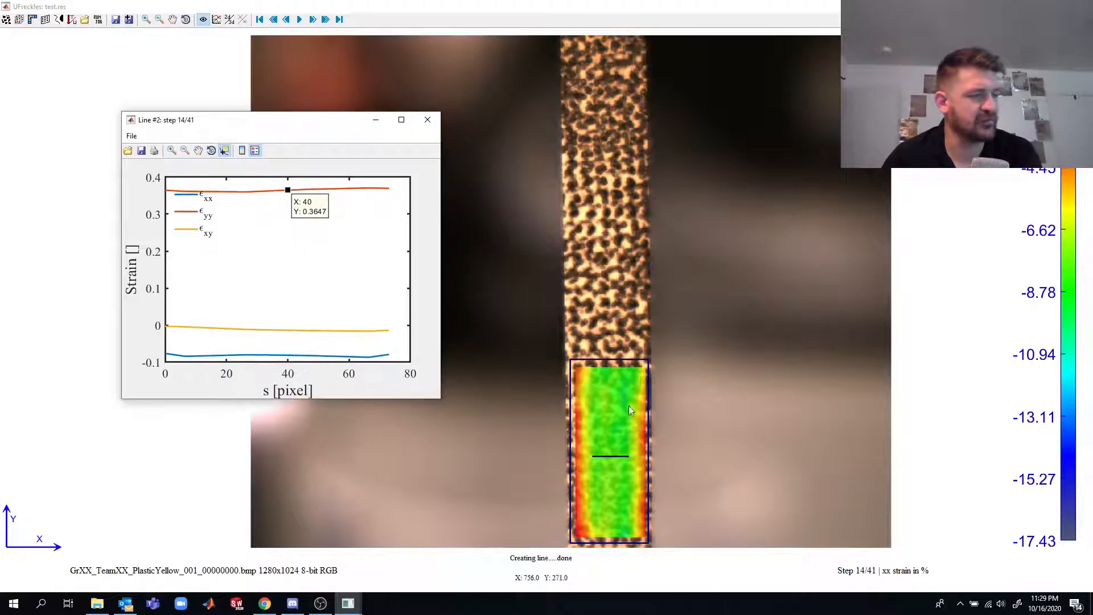
{"action": "right_click", "coordinate": [910, 575]}
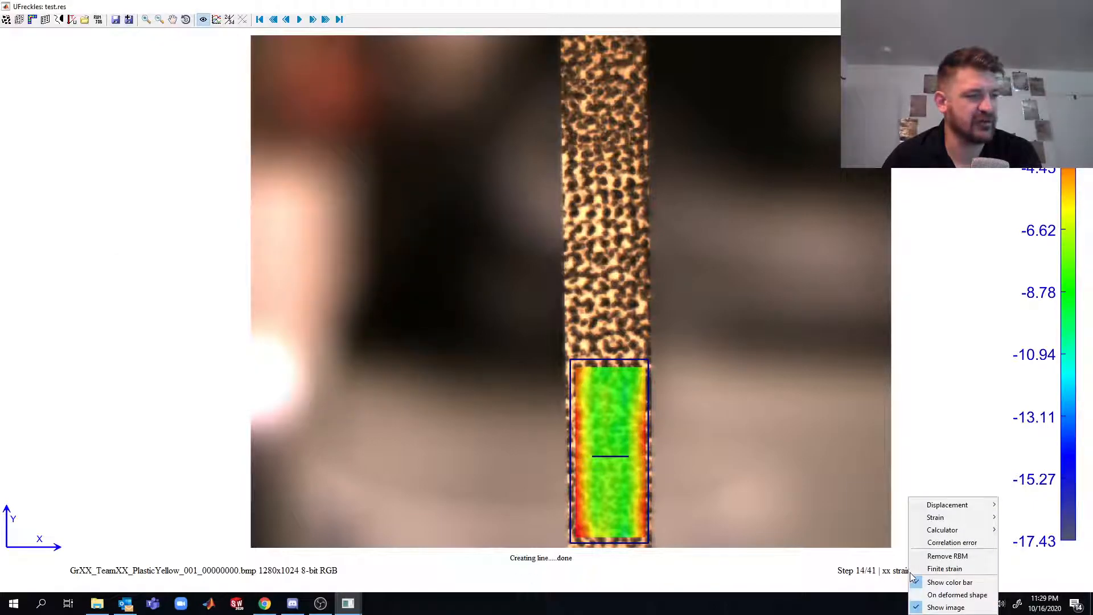
{"action": "left_click", "coordinate": [948, 593]}
{"action": "right_click", "coordinate": [914, 575]}
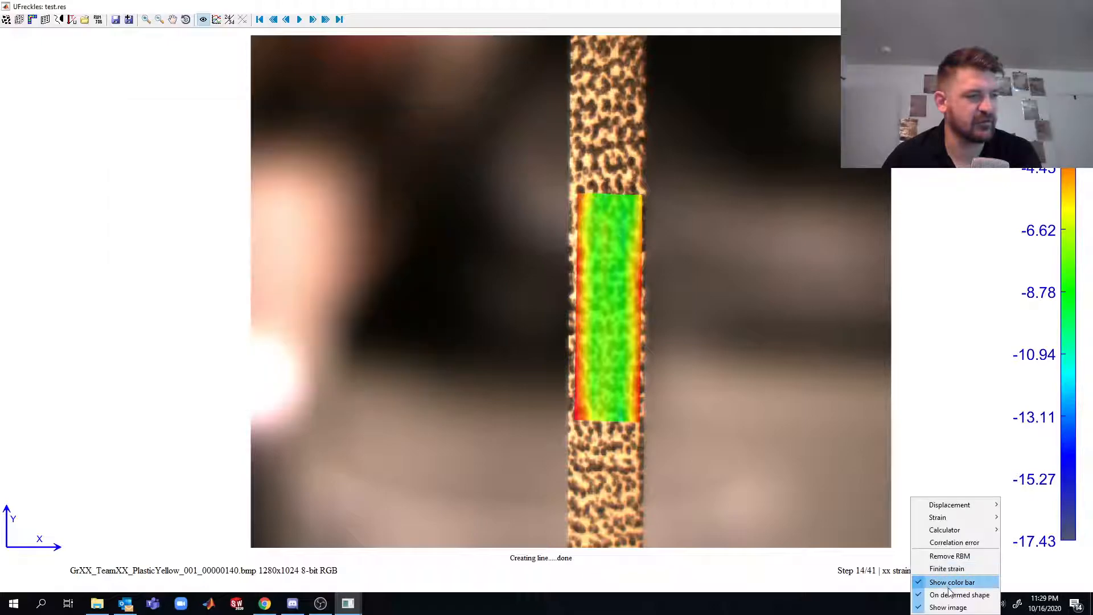
{"action": "left_click", "coordinate": [949, 595]}
{"action": "right_click", "coordinate": [920, 576]}
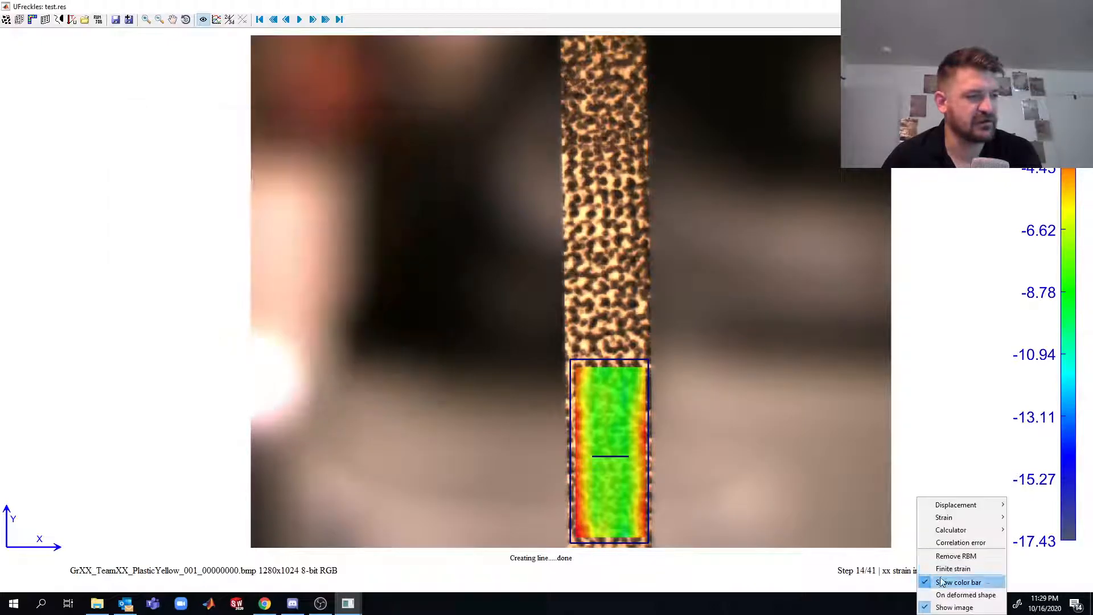
{"action": "left_click", "coordinate": [952, 596]}
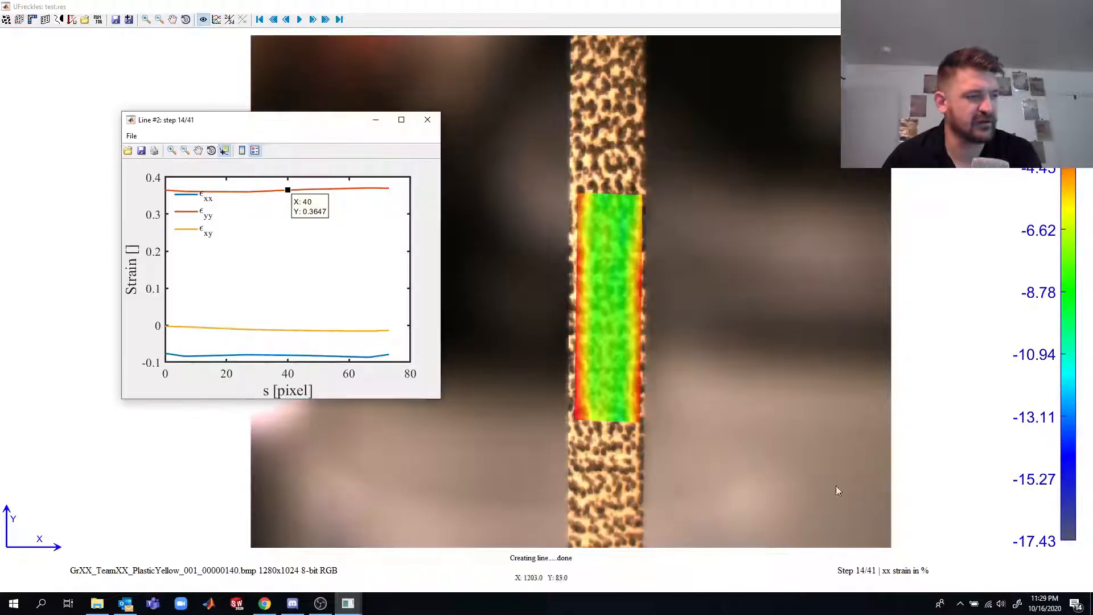
- Advance the deformed-shape strain map to step 16 and switch it back to the undeformed shape
{"action": "left_click", "coordinate": [312, 20]}
{"action": "left_click", "coordinate": [312, 20]}
{"action": "right_click", "coordinate": [936, 585]}
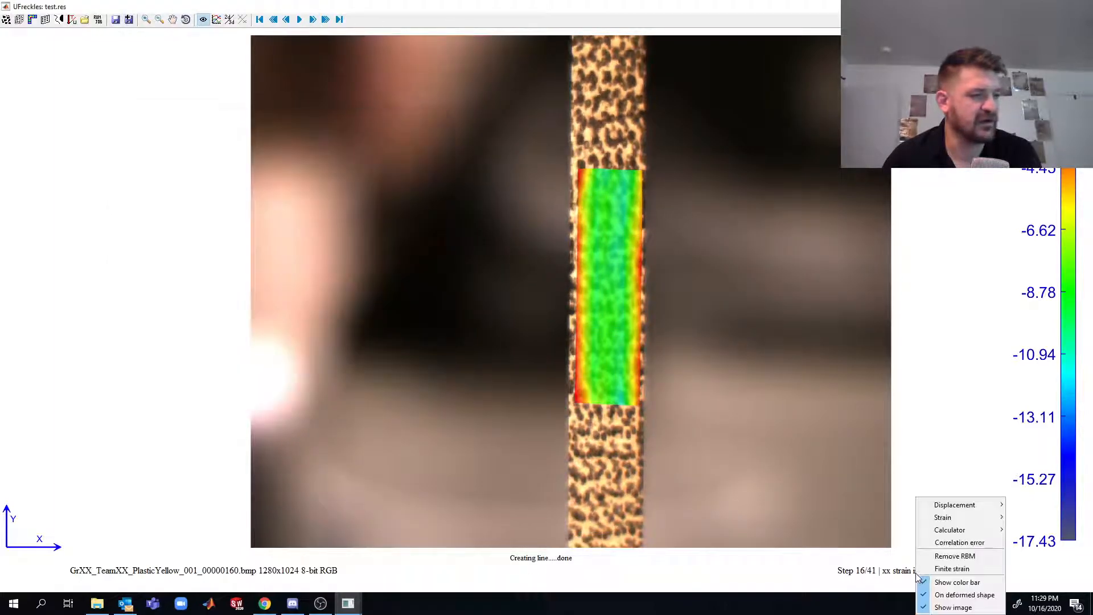
{"action": "left_click", "coordinate": [952, 594]}
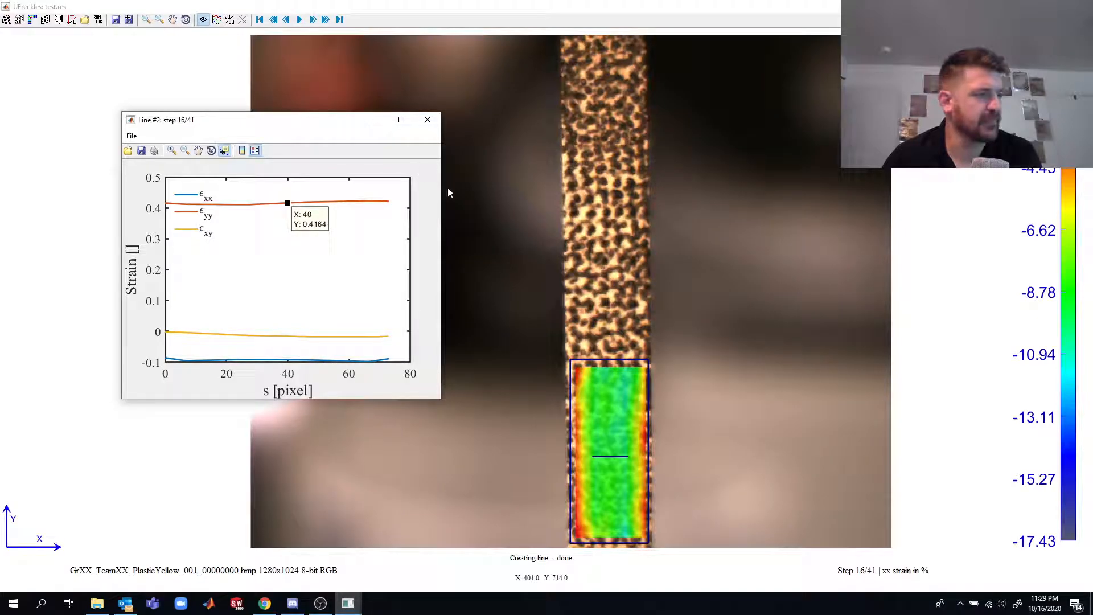
- Step the results forward to step 22, following the εyy data tip in the line plot
{"action": "left_click", "coordinate": [312, 20]}
{"action": "left_click", "coordinate": [312, 20]}
{"action": "left_click", "coordinate": [312, 20]}
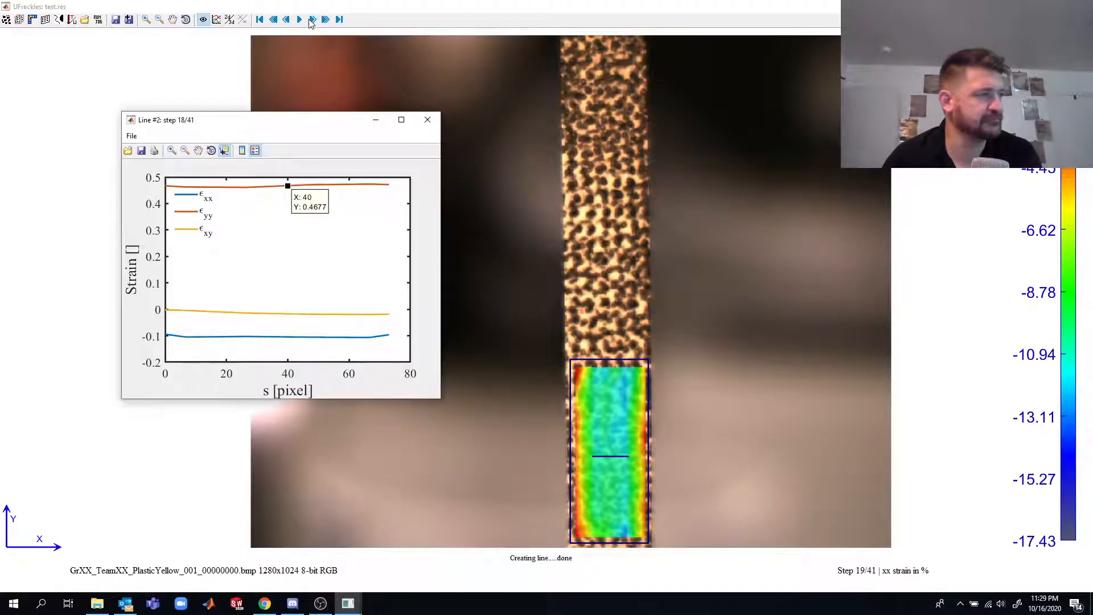
{"action": "left_click", "coordinate": [312, 20]}
{"action": "left_click", "coordinate": [312, 20]}
{"action": "left_click", "coordinate": [312, 20]}
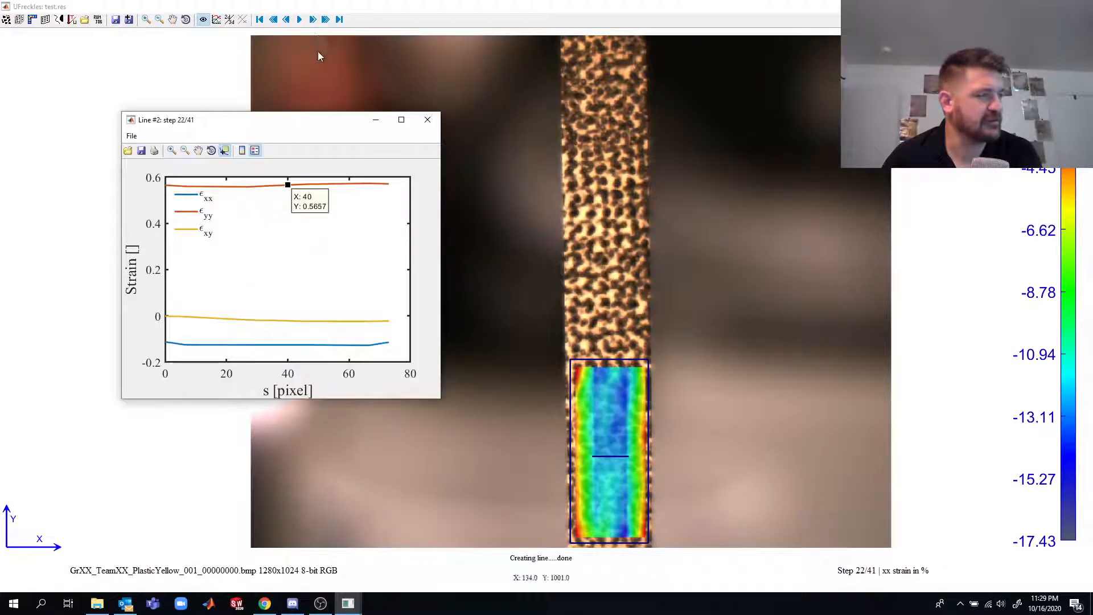
- Place the line plot's data tip on the εxx curve at X 40 and return the results to step 1
{"action": "left_click", "coordinate": [288, 346]}
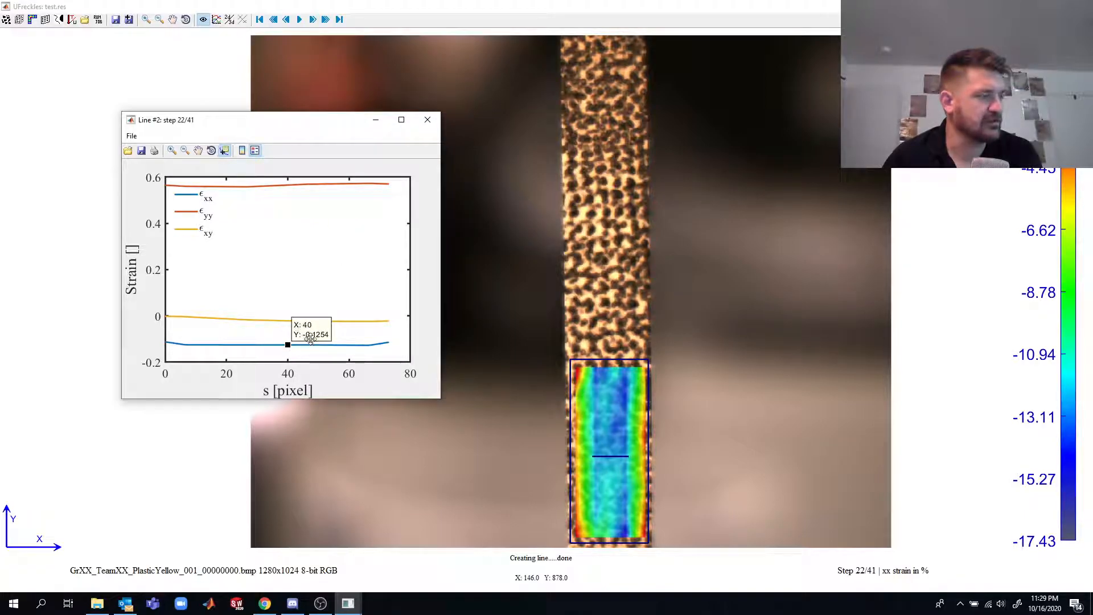
{"action": "left_click", "coordinate": [276, 20]}
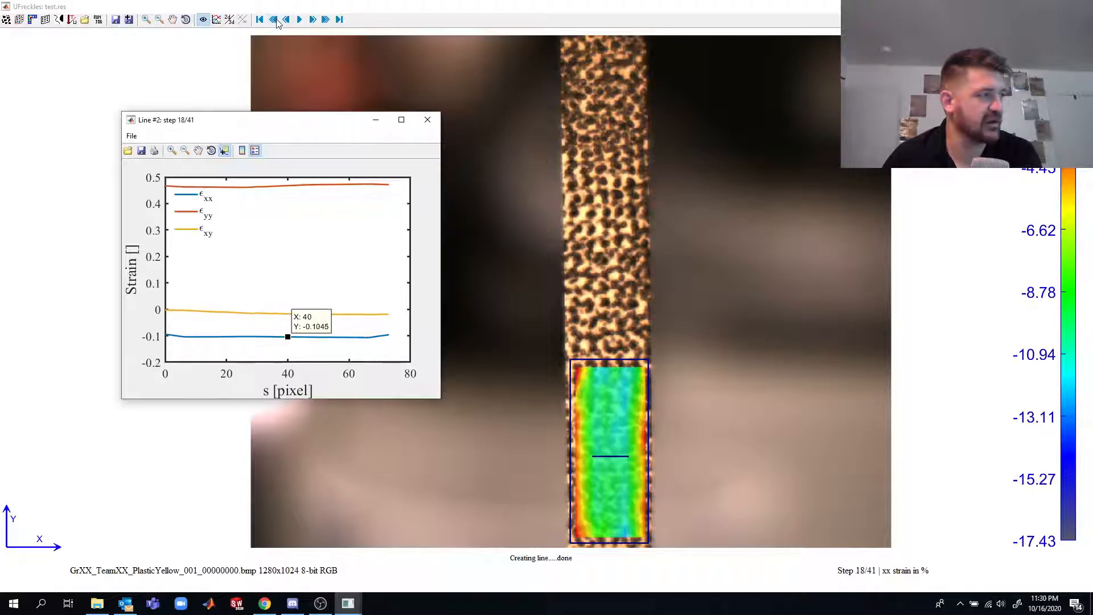
{"action": "left_click", "coordinate": [287, 20]}
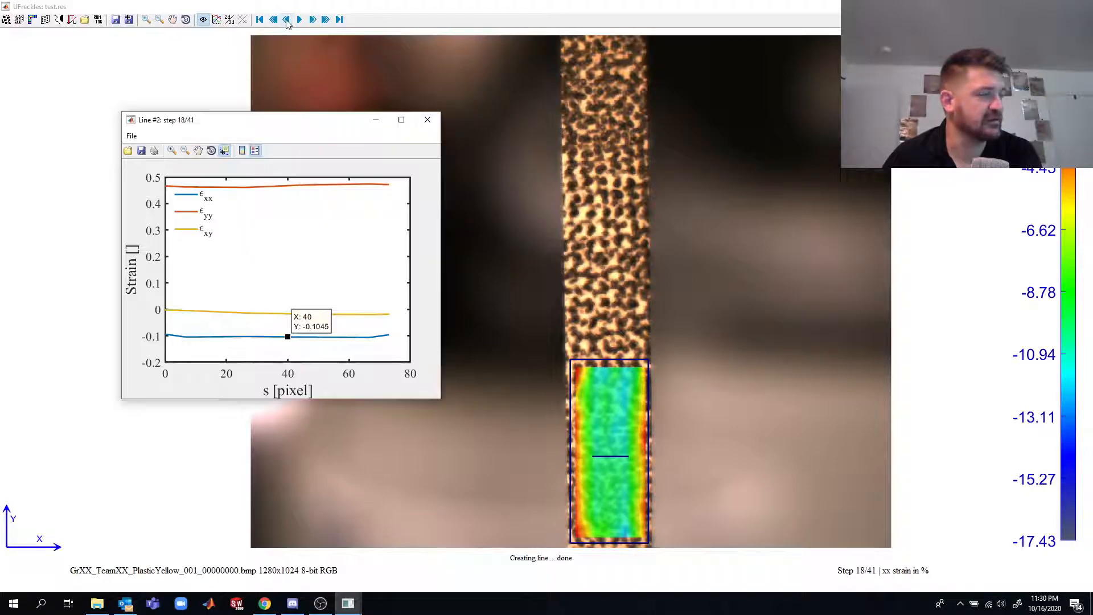
{"action": "left_click", "coordinate": [261, 21]}
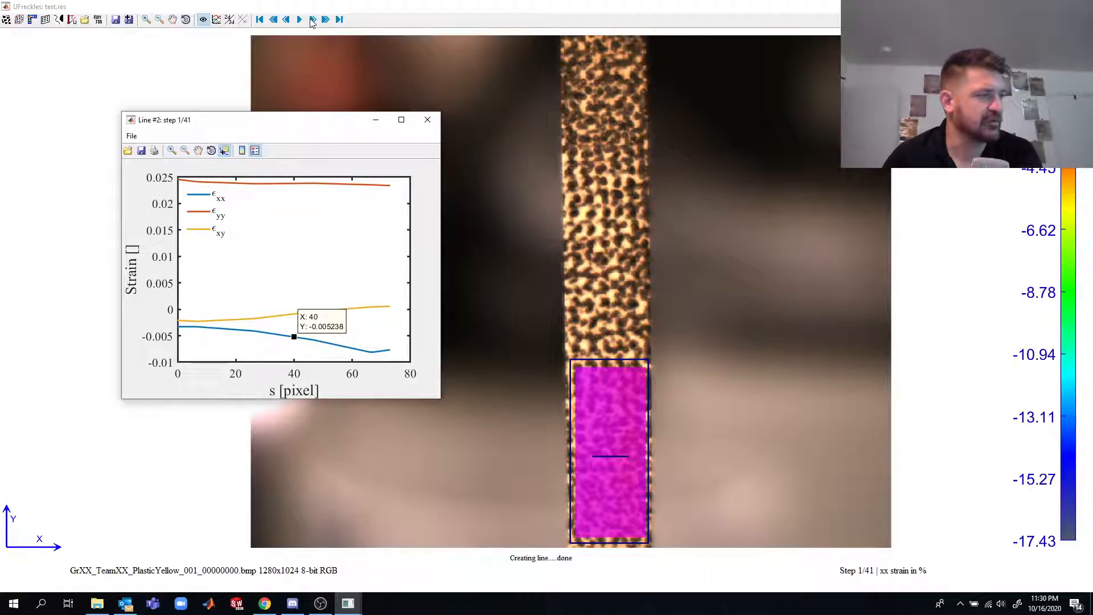
- Step forward one result at a time to step 10, reading the εxx data tip in the line plot
{"action": "left_click", "coordinate": [312, 20]}
{"action": "left_click", "coordinate": [313, 21]}
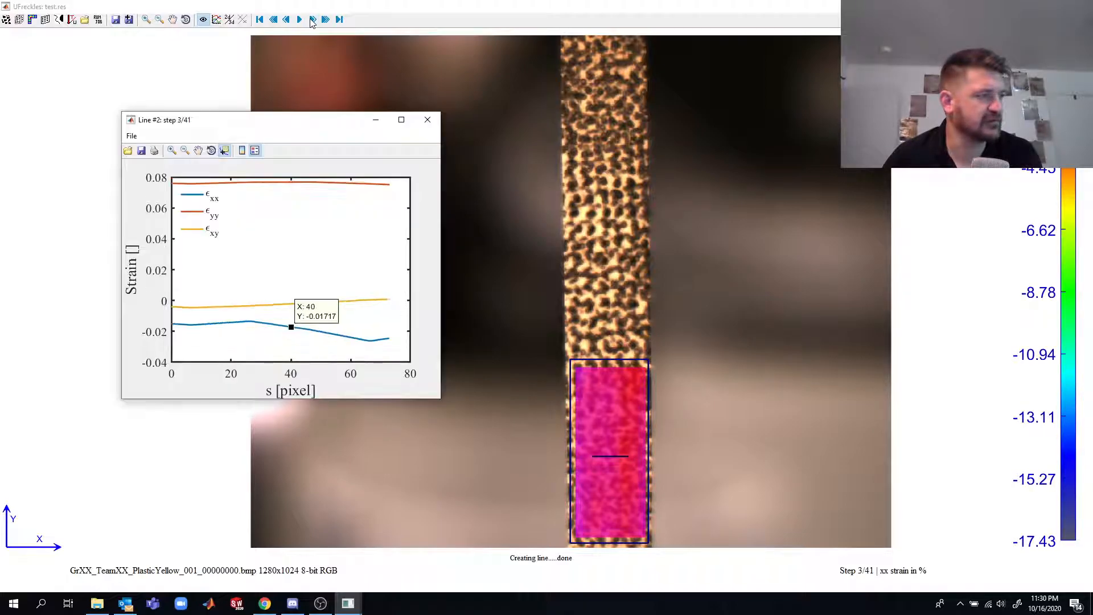
{"action": "left_click", "coordinate": [312, 21]}
{"action": "left_click", "coordinate": [312, 20]}
{"action": "left_click", "coordinate": [313, 20]}
{"action": "left_click", "coordinate": [312, 20]}
{"action": "left_click", "coordinate": [313, 20]}
{"action": "left_click", "coordinate": [313, 20]}
{"action": "left_click", "coordinate": [313, 20]}
{"action": "left_click", "coordinate": [313, 21]}
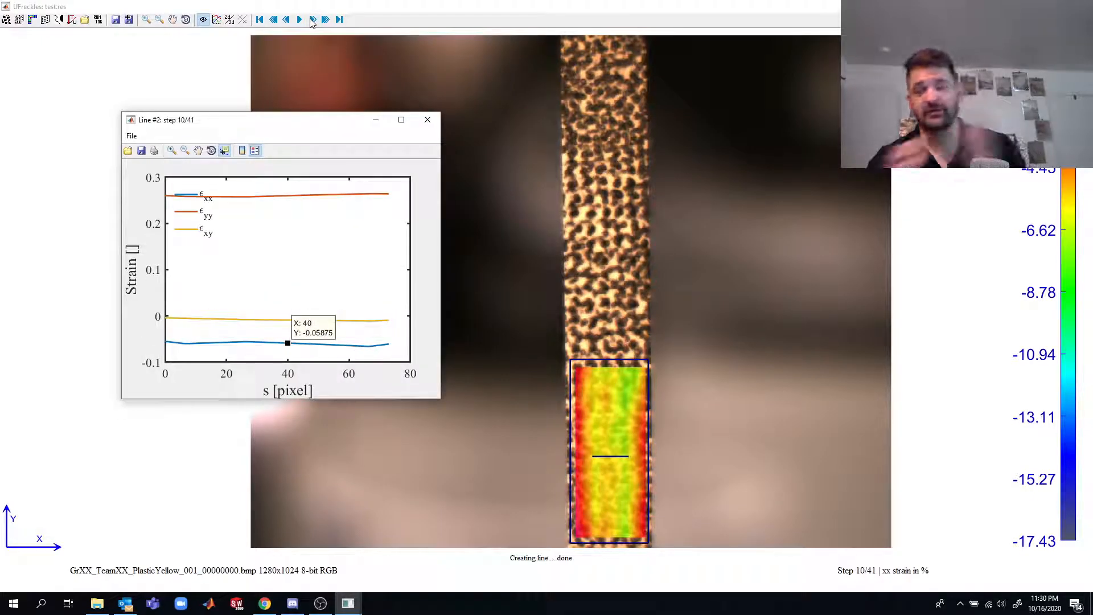